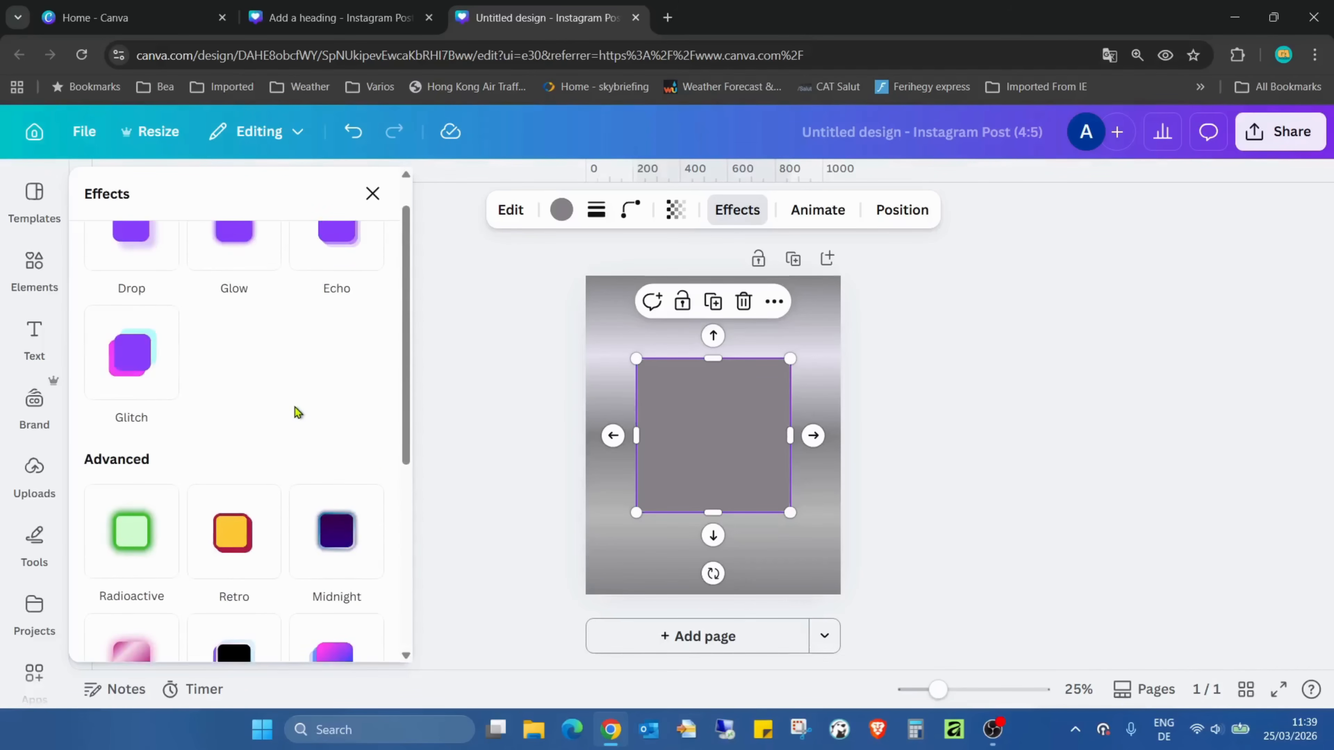
# Apply the Radioactive effect to the square and set its intensity to 66
pyautogui.scroll(-1, 284, 394)
pyautogui.click(137, 458)
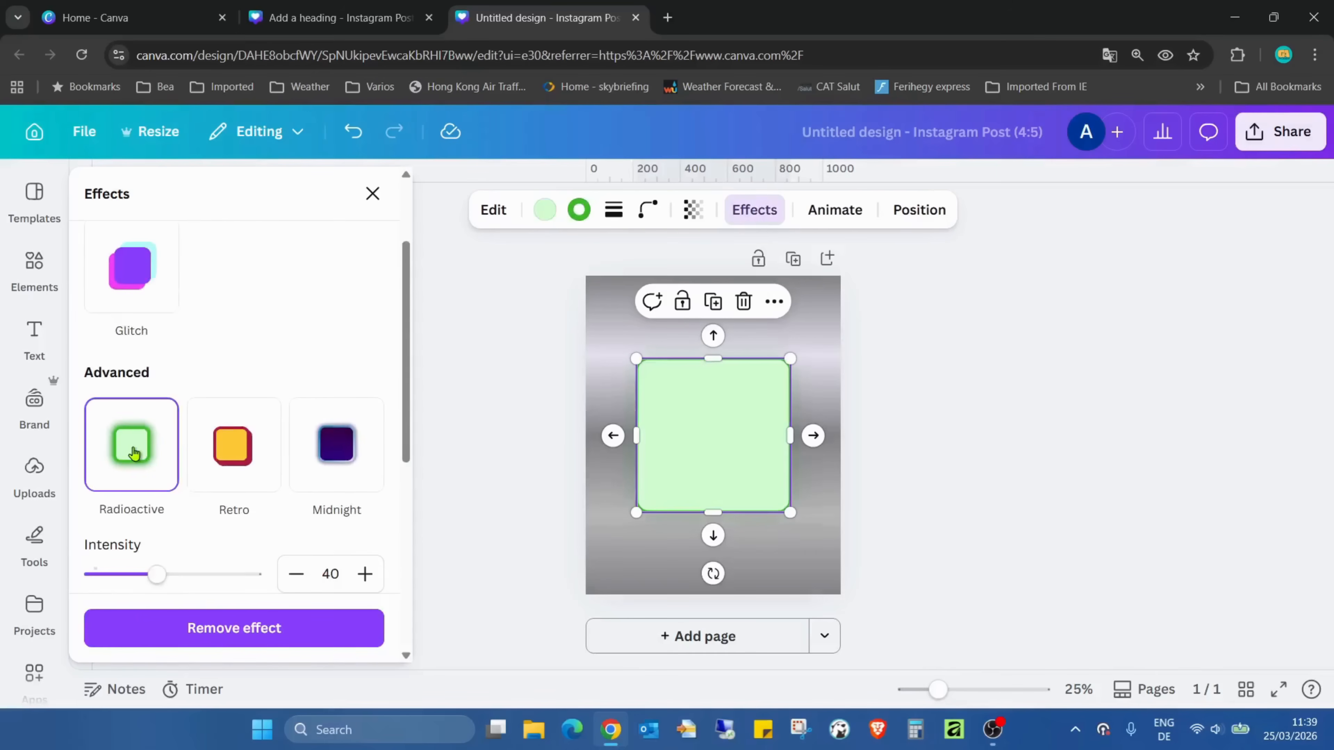
pyautogui.click(1103, 355)
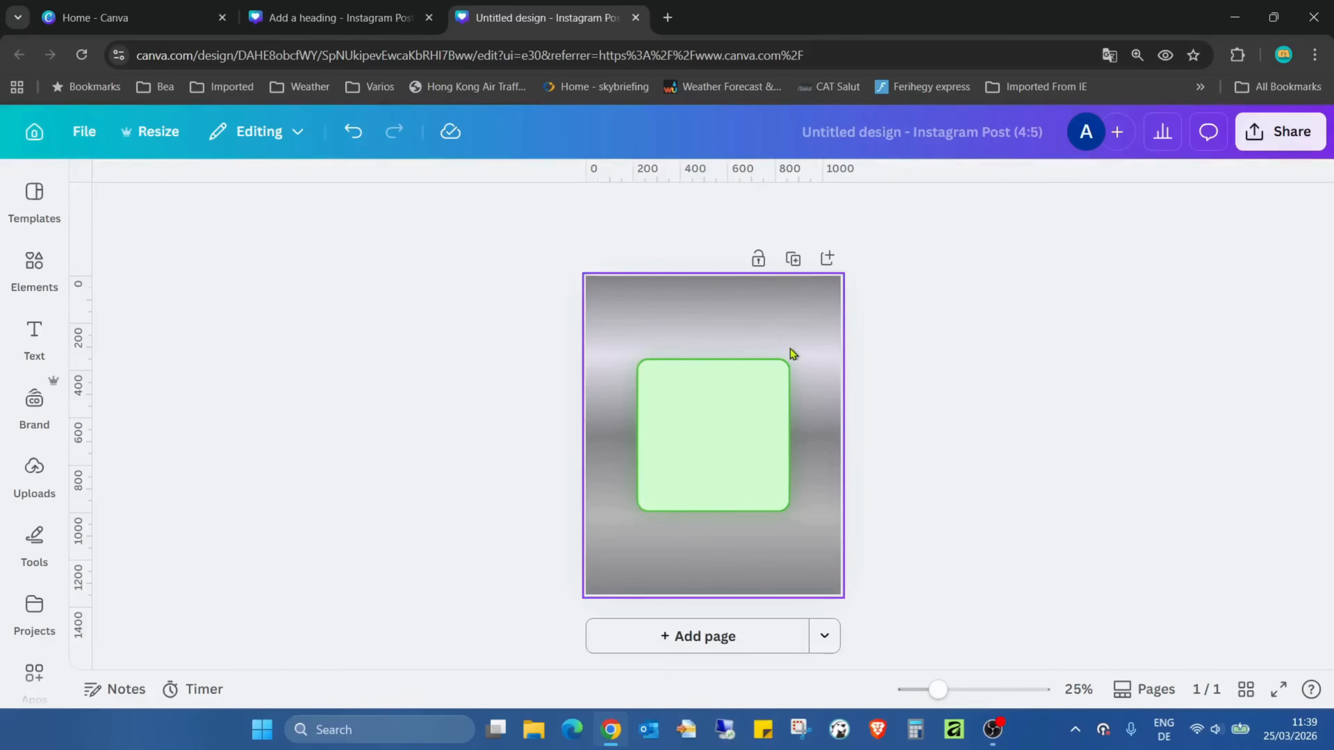
pyautogui.click(718, 403)
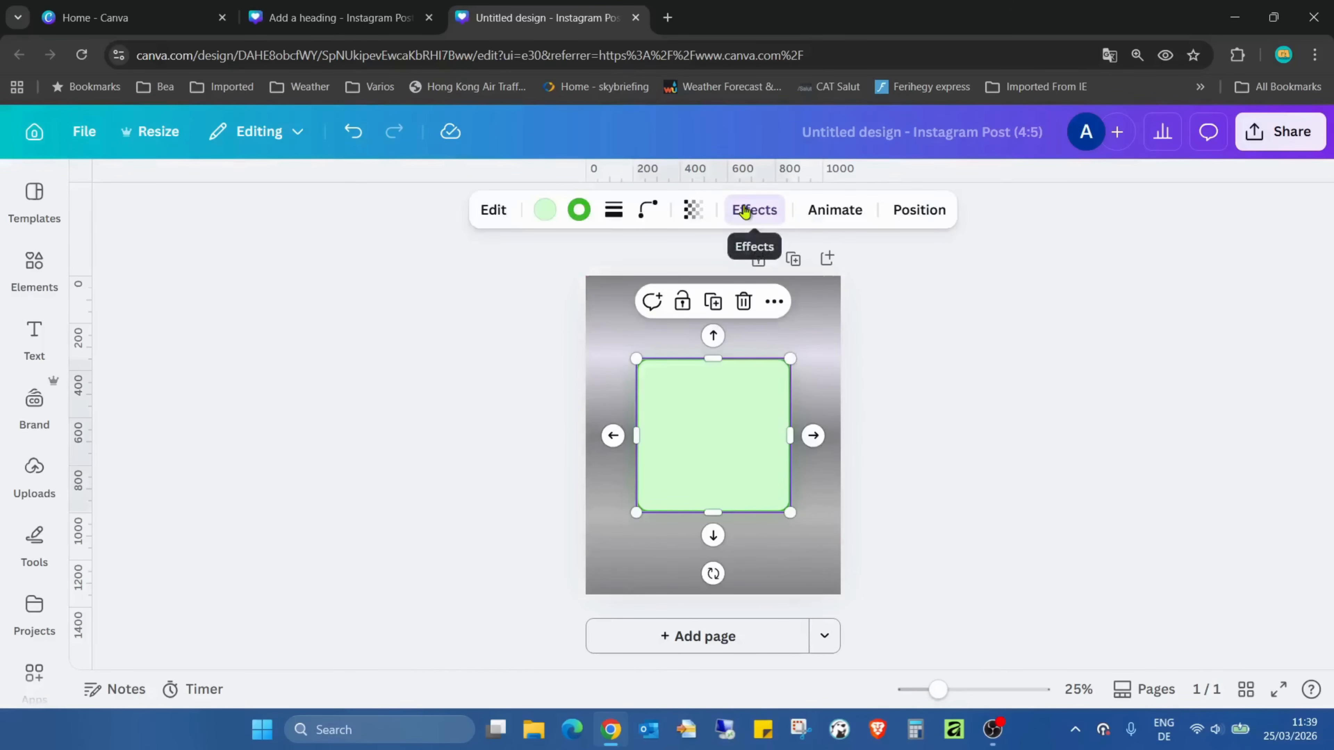
pyautogui.click(745, 211)
pyautogui.scroll(2, 163, 451)
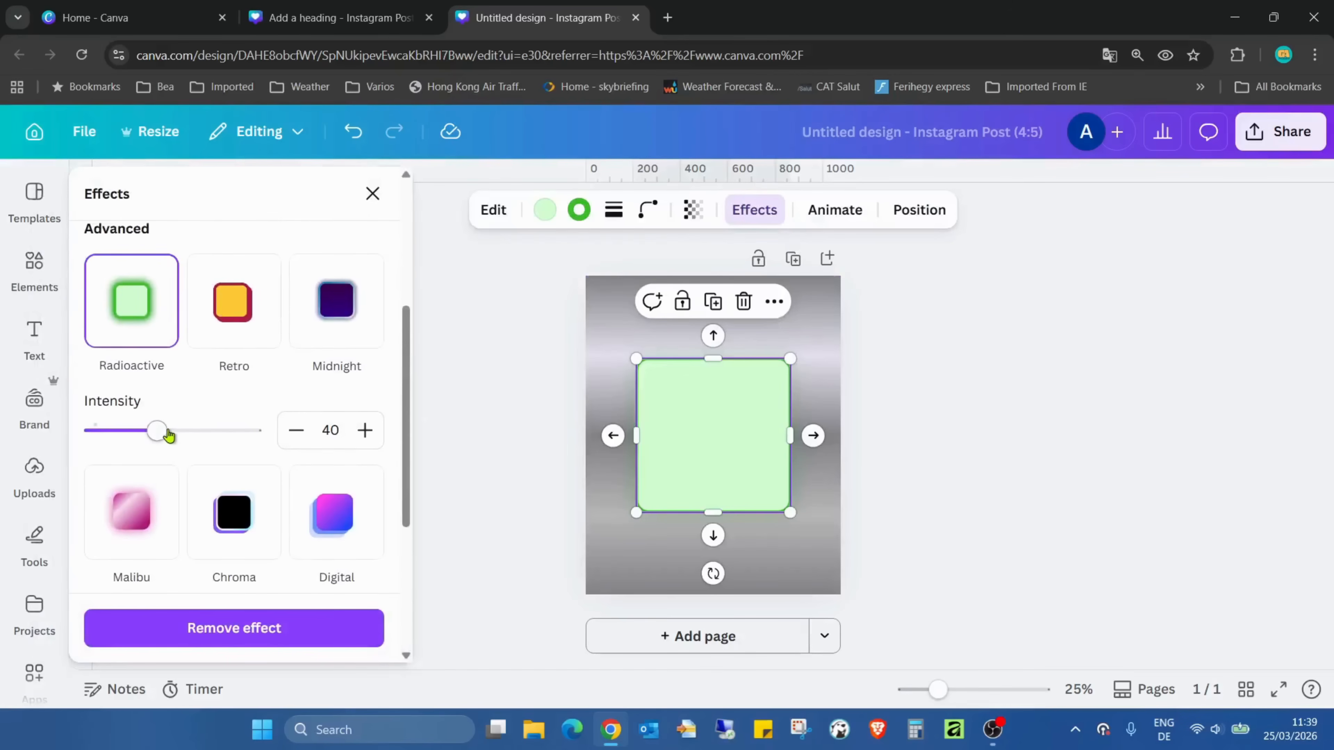
pyautogui.moveTo(168, 435); pyautogui.dragTo(201, 449)
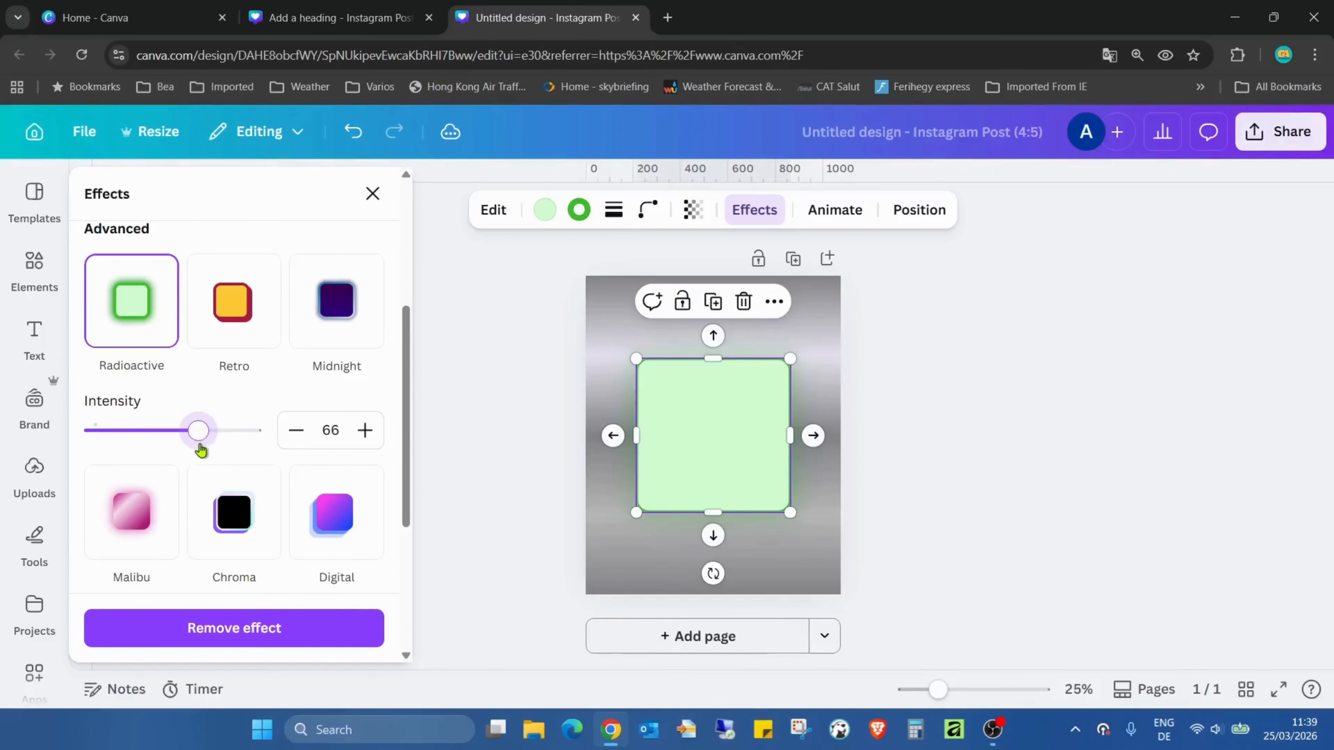
# Try a transparent fill on the square, then set its fill colour to light blue #D4F7FF
pyautogui.click(545, 211)
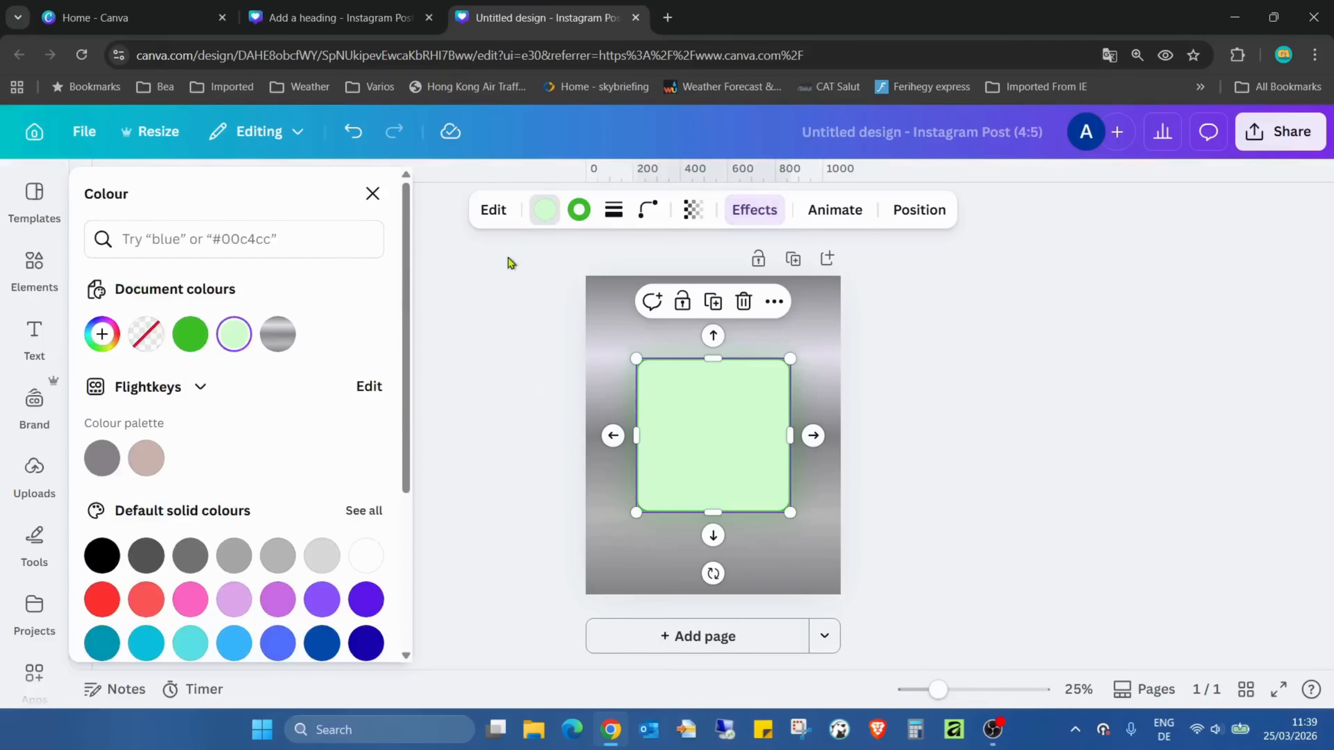
pyautogui.click(152, 339)
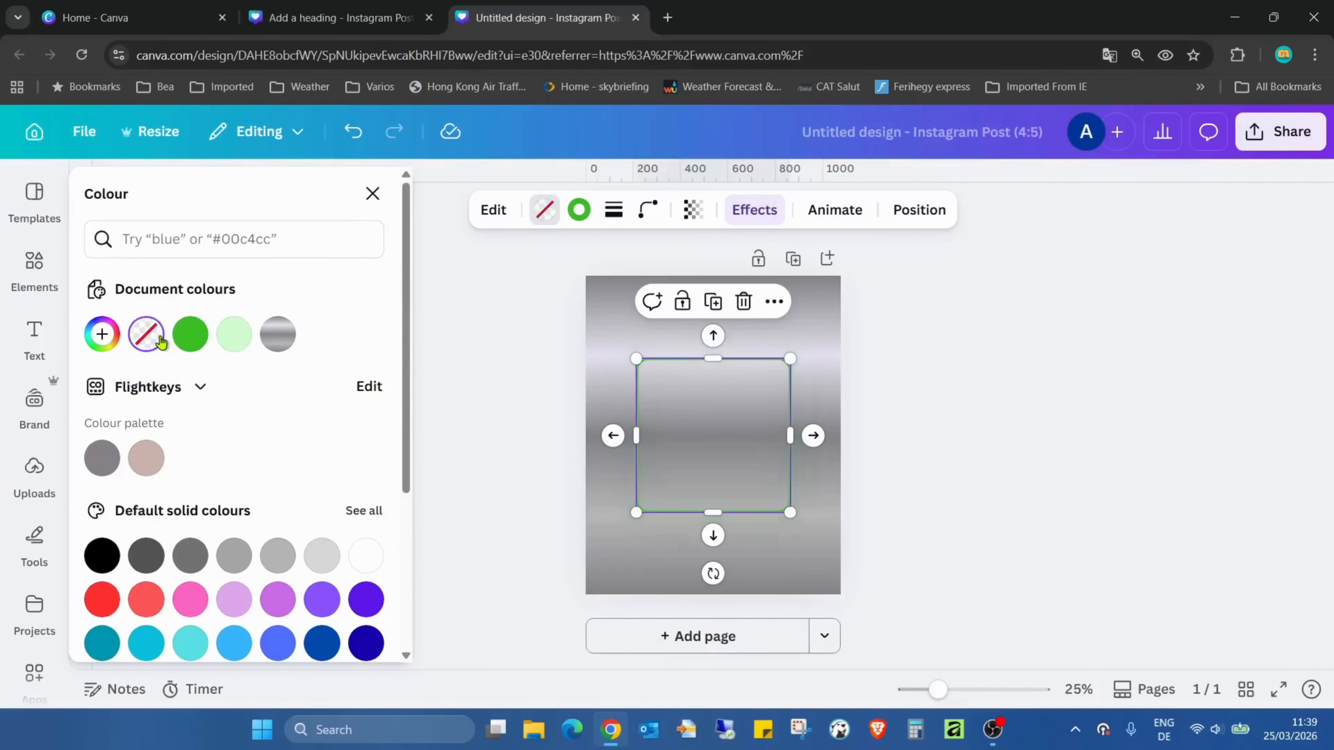
pyautogui.click(234, 335)
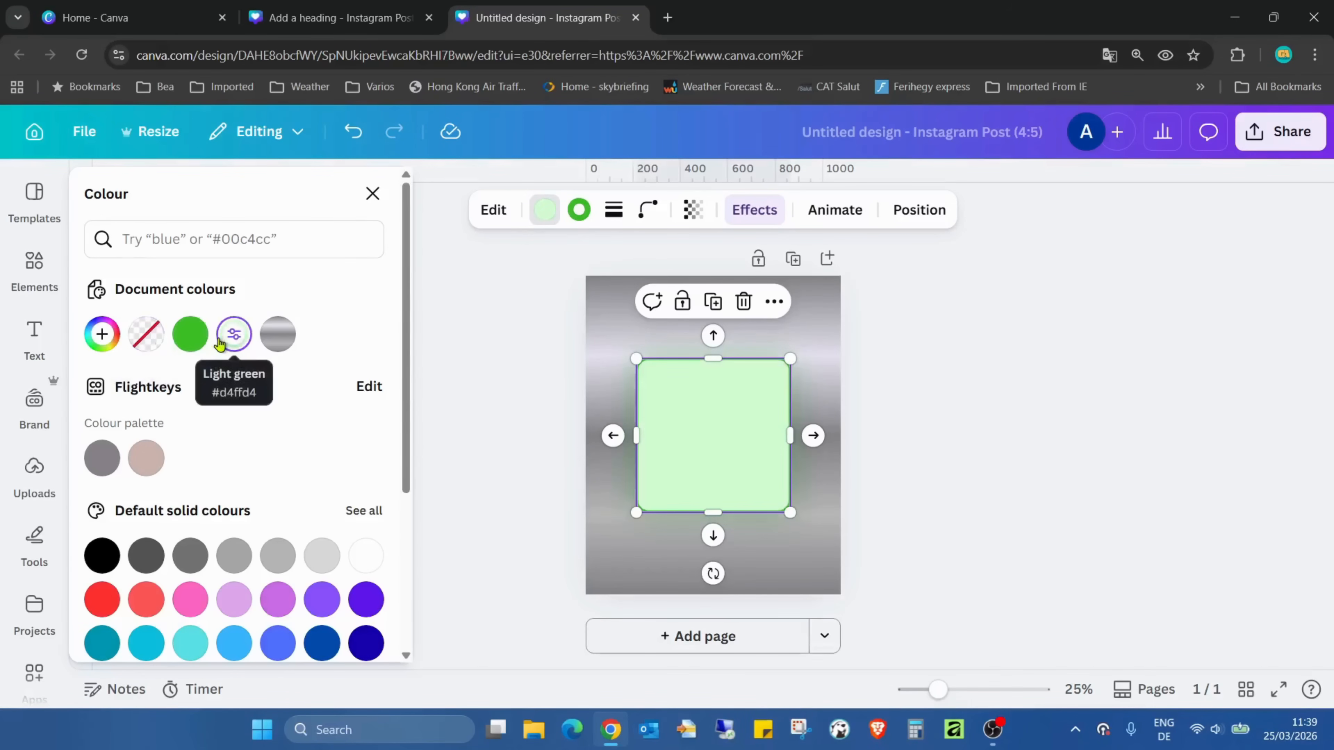
pyautogui.click(235, 339)
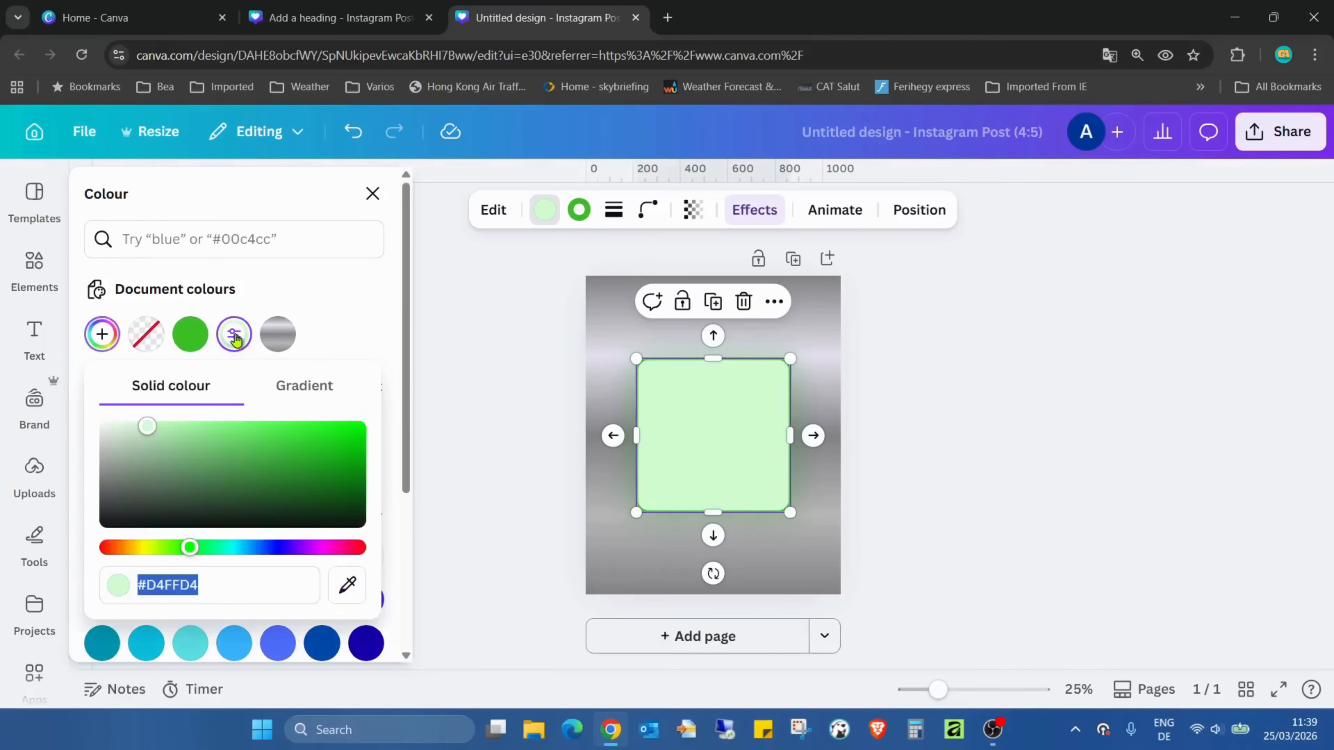
pyautogui.moveTo(191, 547); pyautogui.dragTo(240, 547)
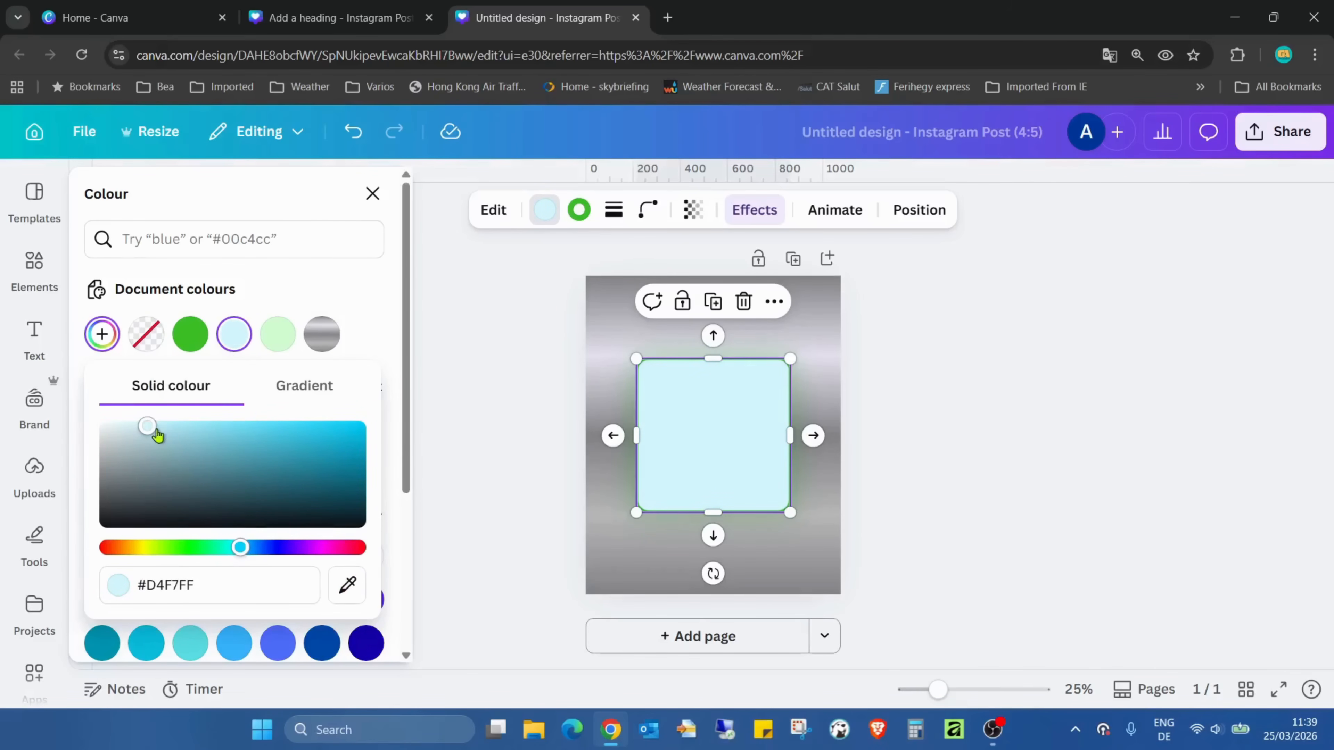
pyautogui.click(932, 369)
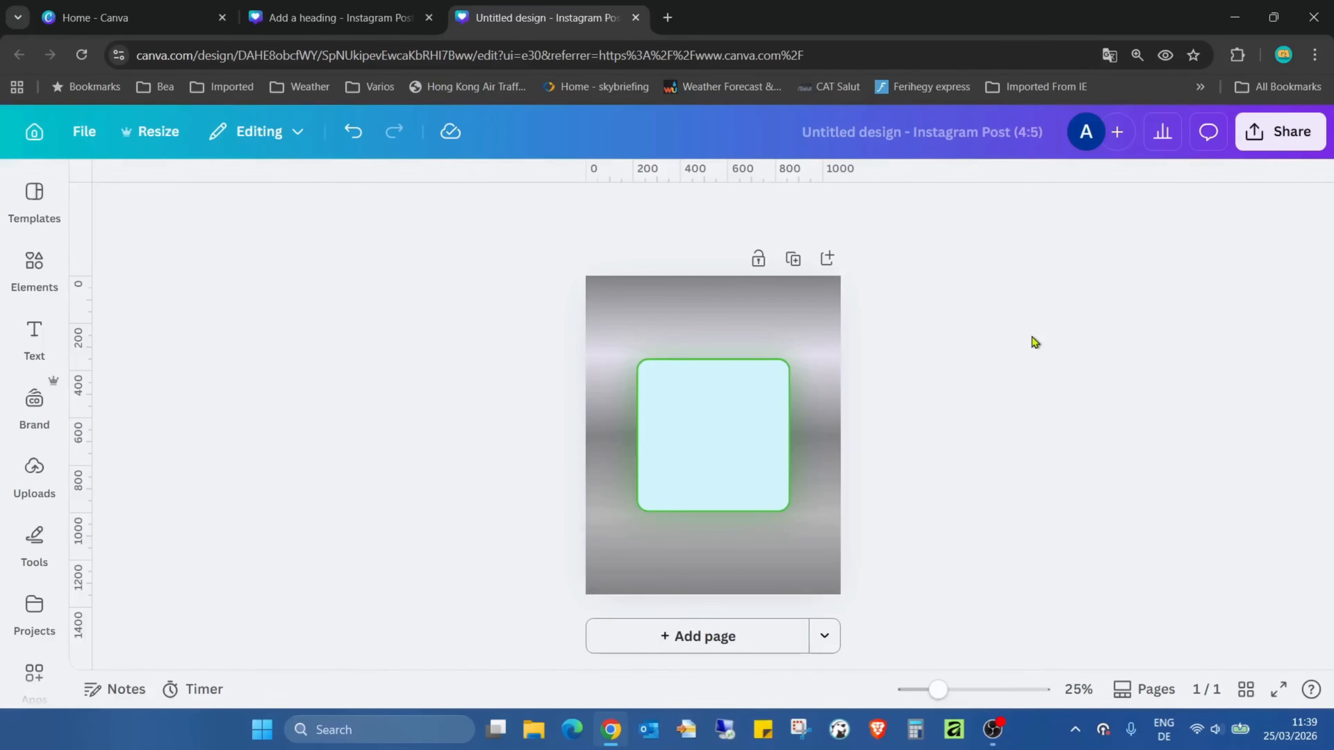
# Duplicate the page and apply the Retro effect to the square on page 2
pyautogui.click(793, 258)
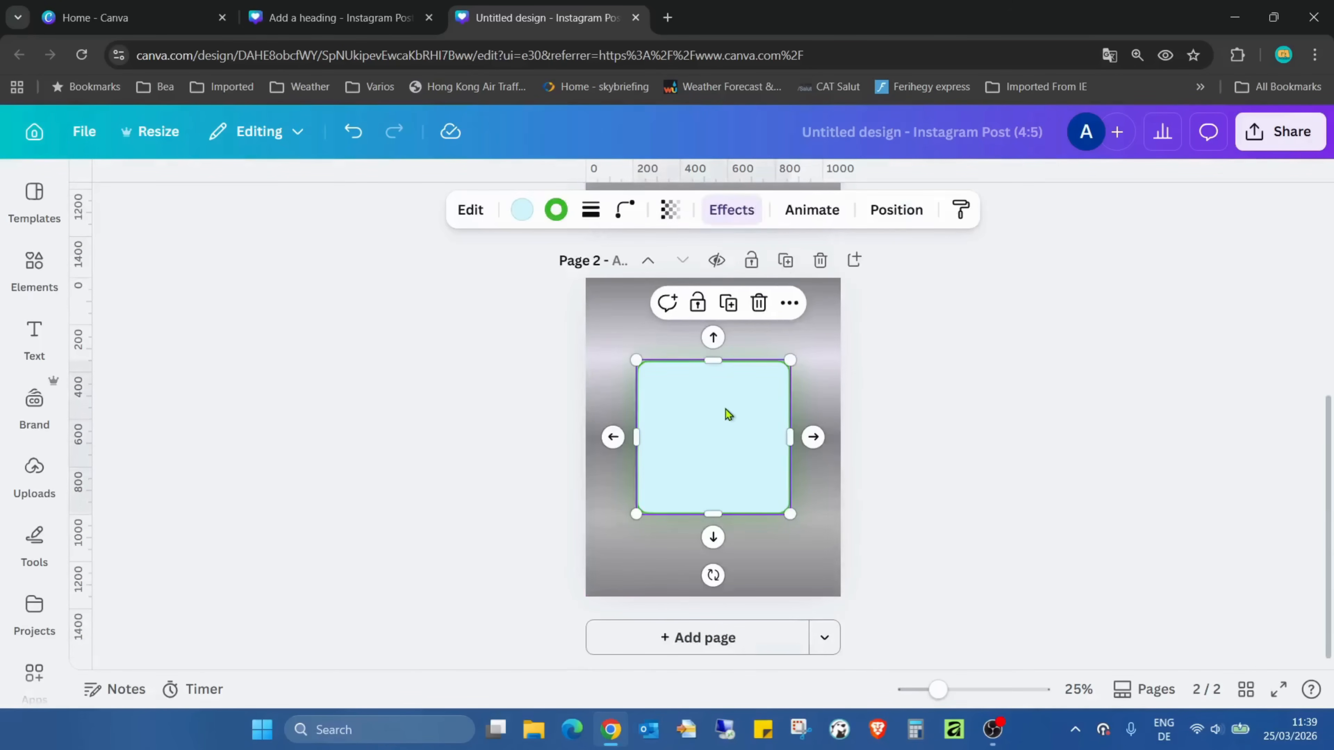
pyautogui.click(731, 210)
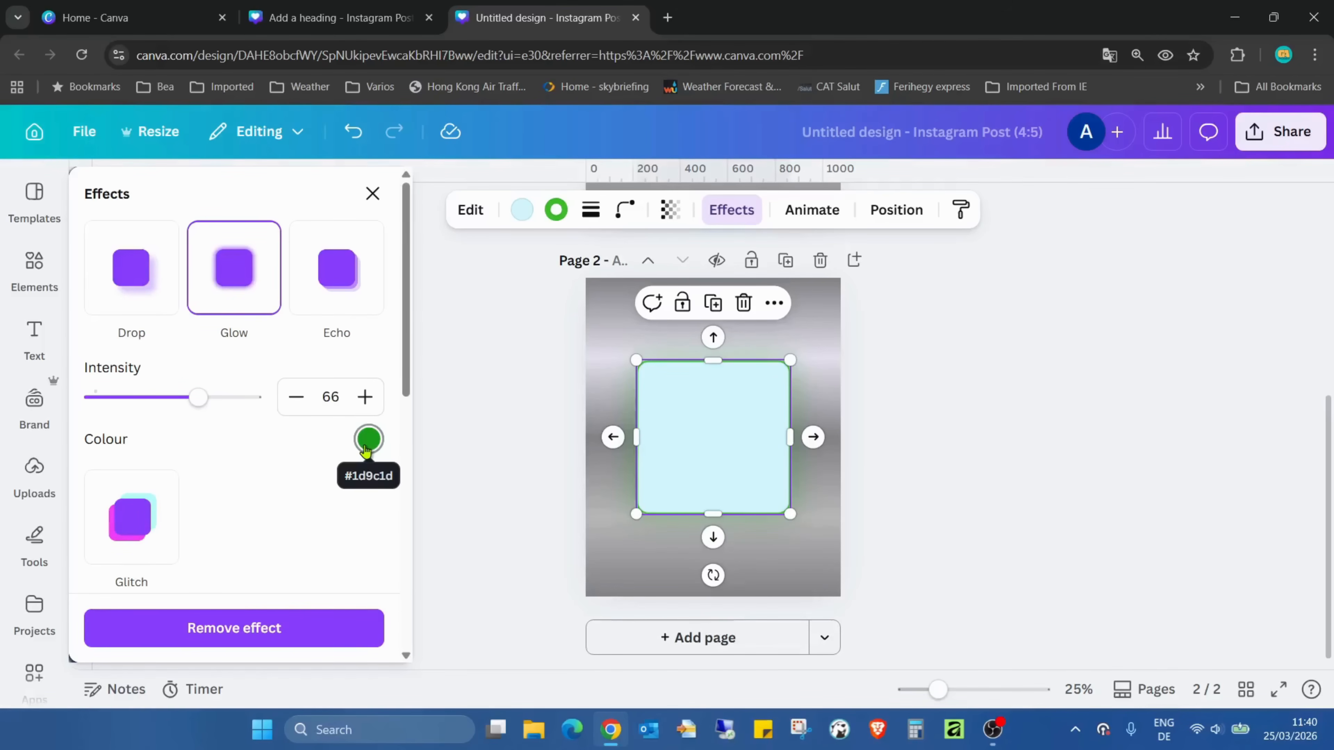
pyautogui.scroll(-5, 266, 283)
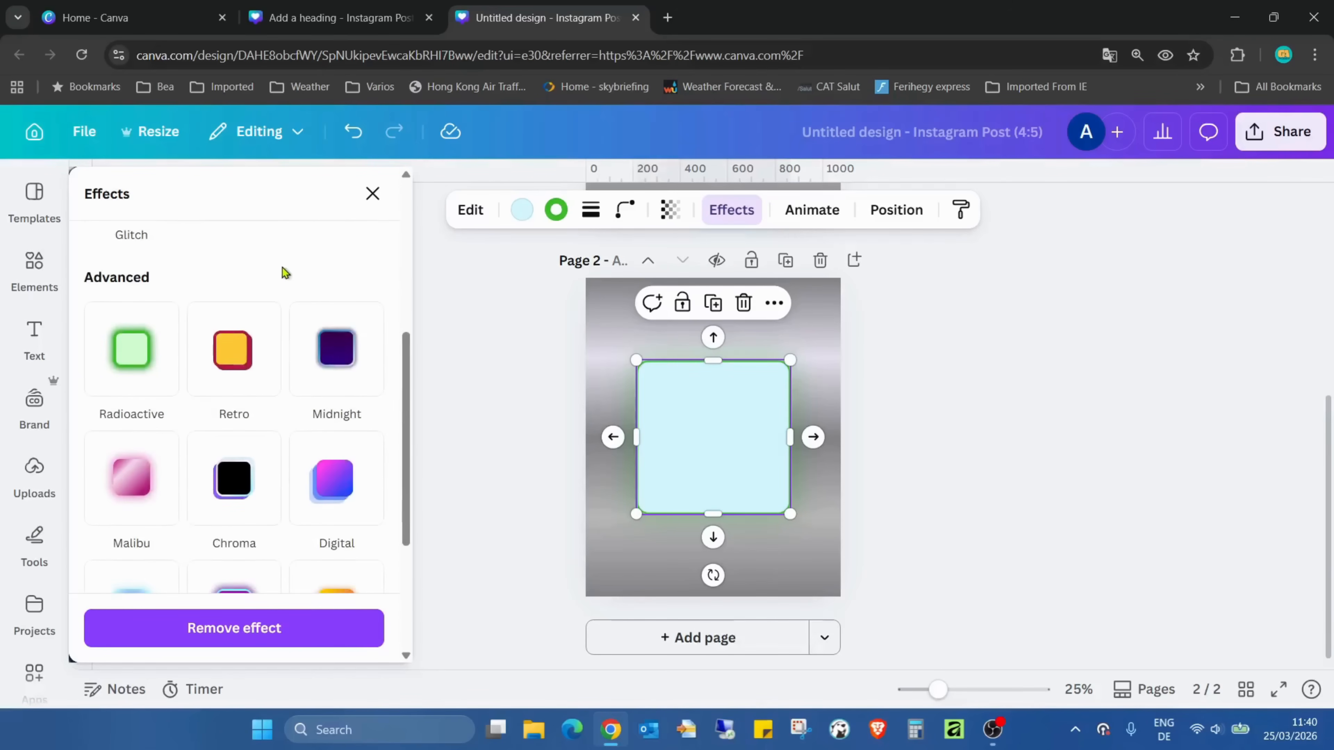
pyautogui.click(237, 356)
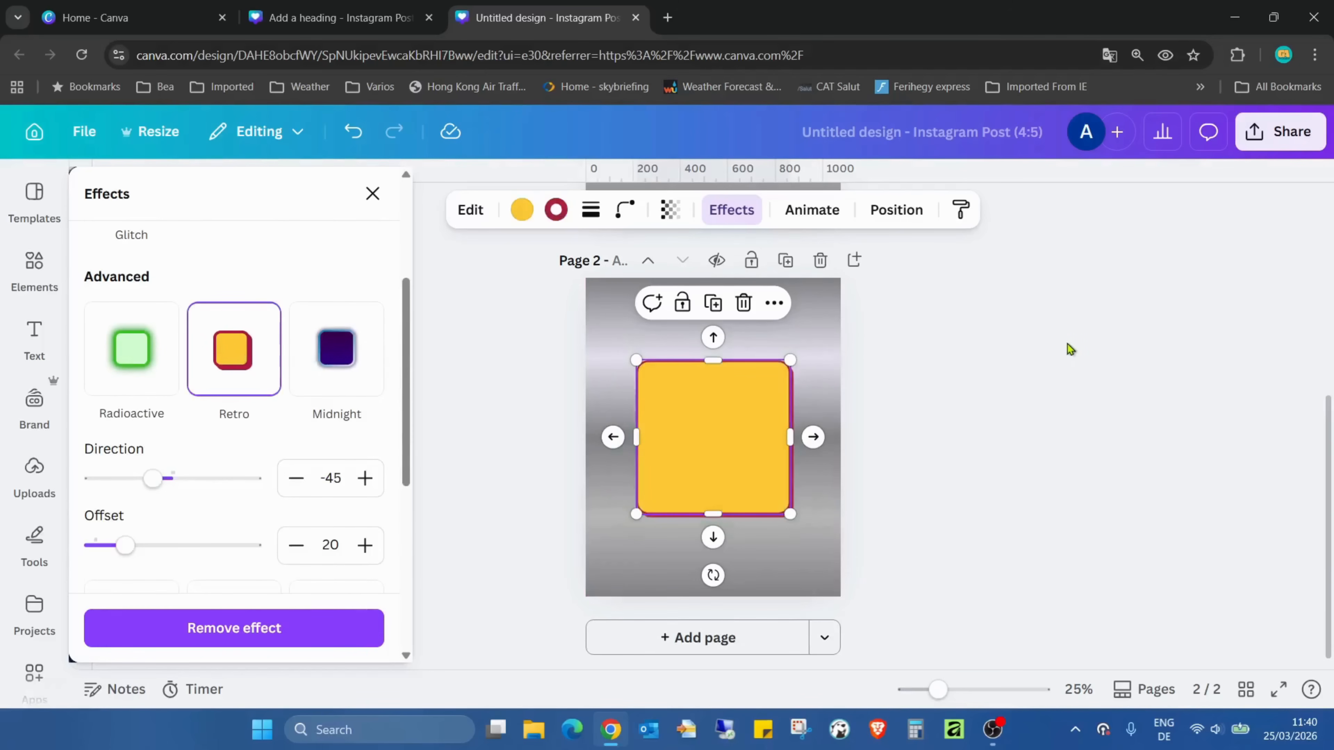
pyautogui.click(941, 386)
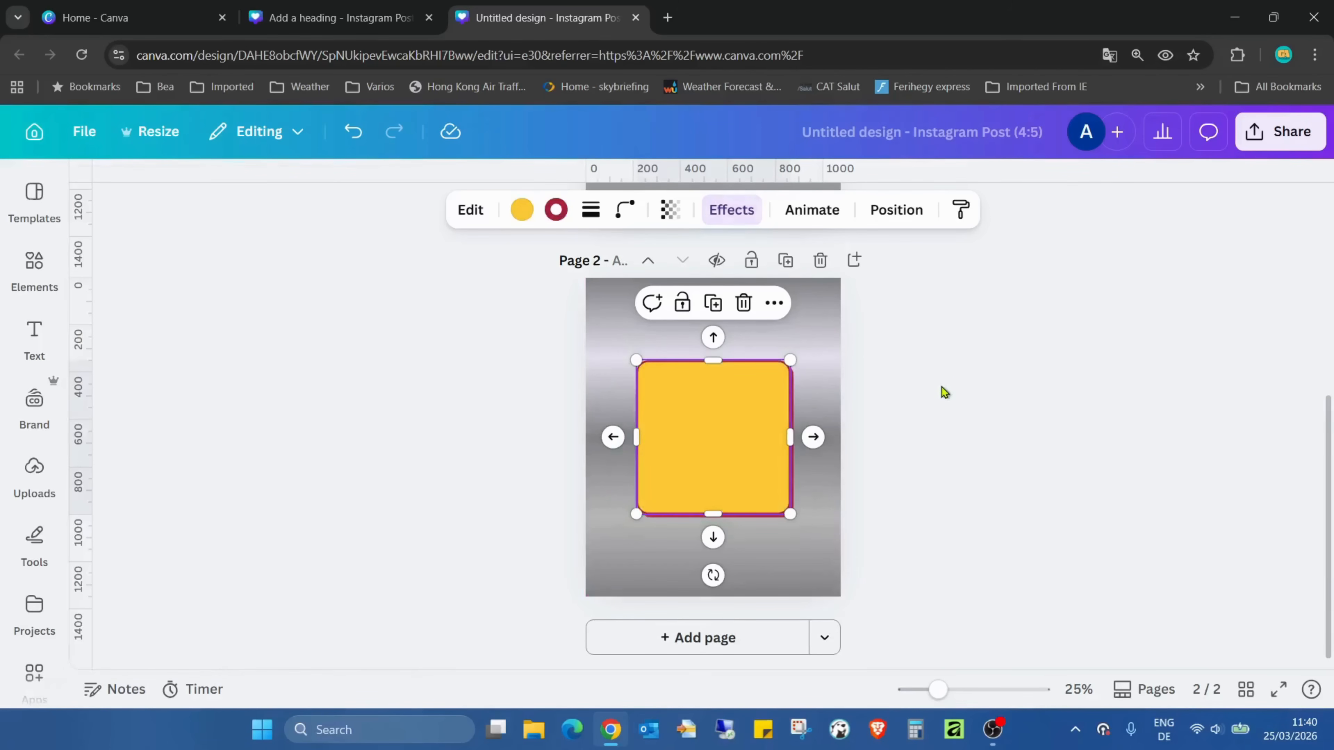
# Set the Retro effect's offset to 69 and its direction to -46 on the page 2 square
pyautogui.click(758, 409)
pyautogui.click(735, 210)
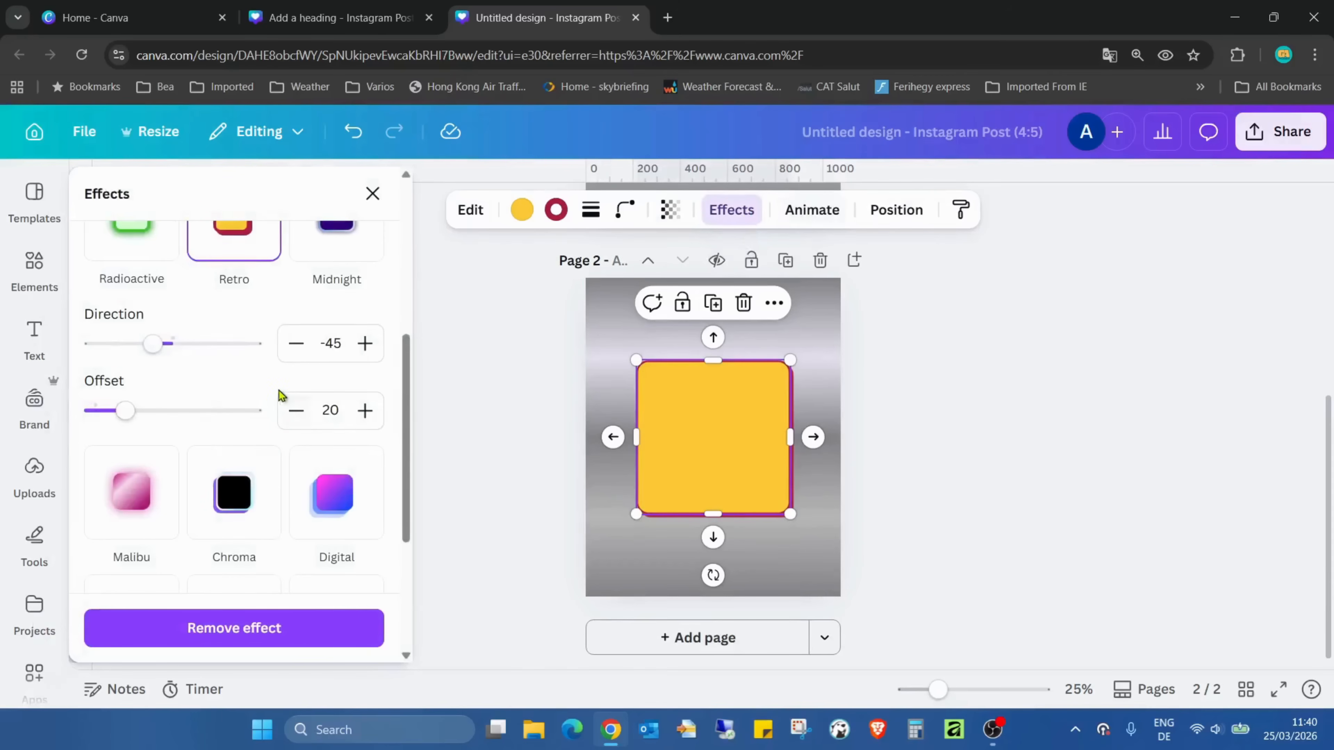
pyautogui.moveTo(157, 347); pyautogui.dragTo(199, 342)
pyautogui.moveTo(135, 415); pyautogui.dragTo(204, 411)
pyautogui.moveTo(222, 356); pyautogui.dragTo(153, 345)
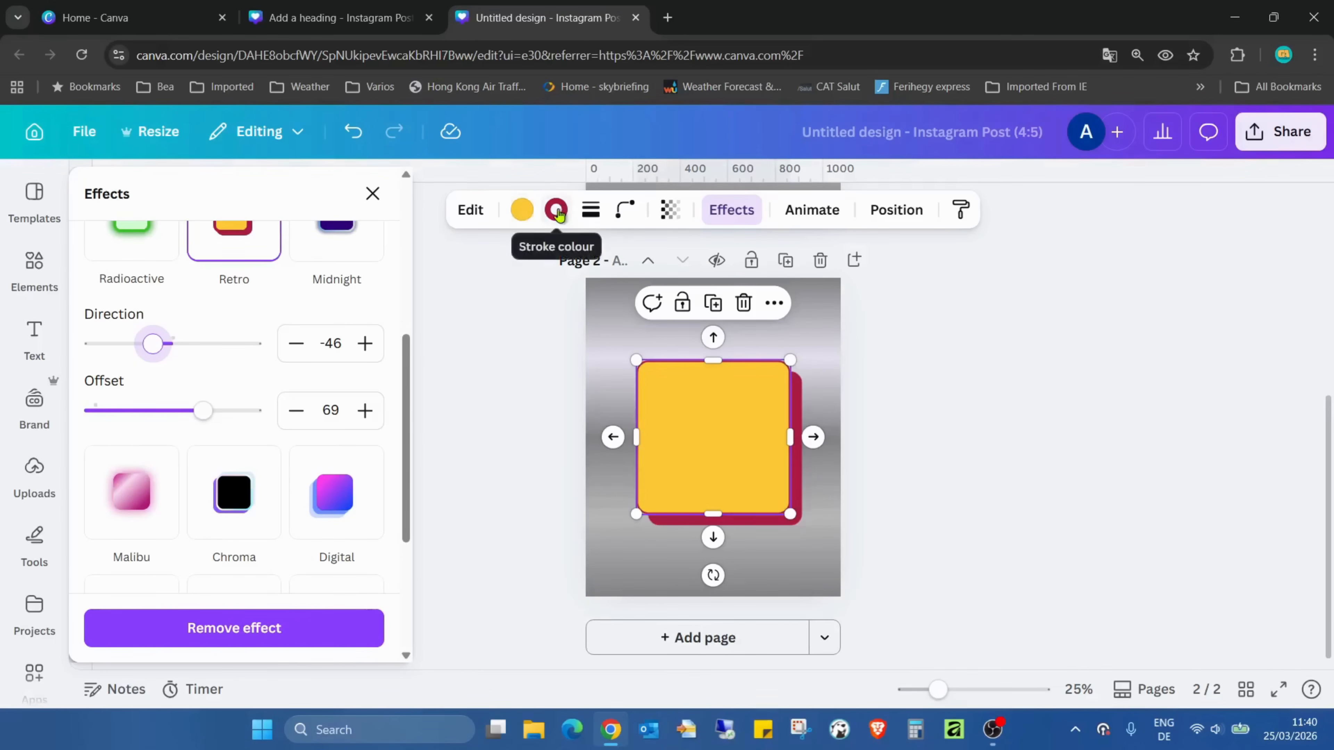
pyautogui.click(1099, 332)
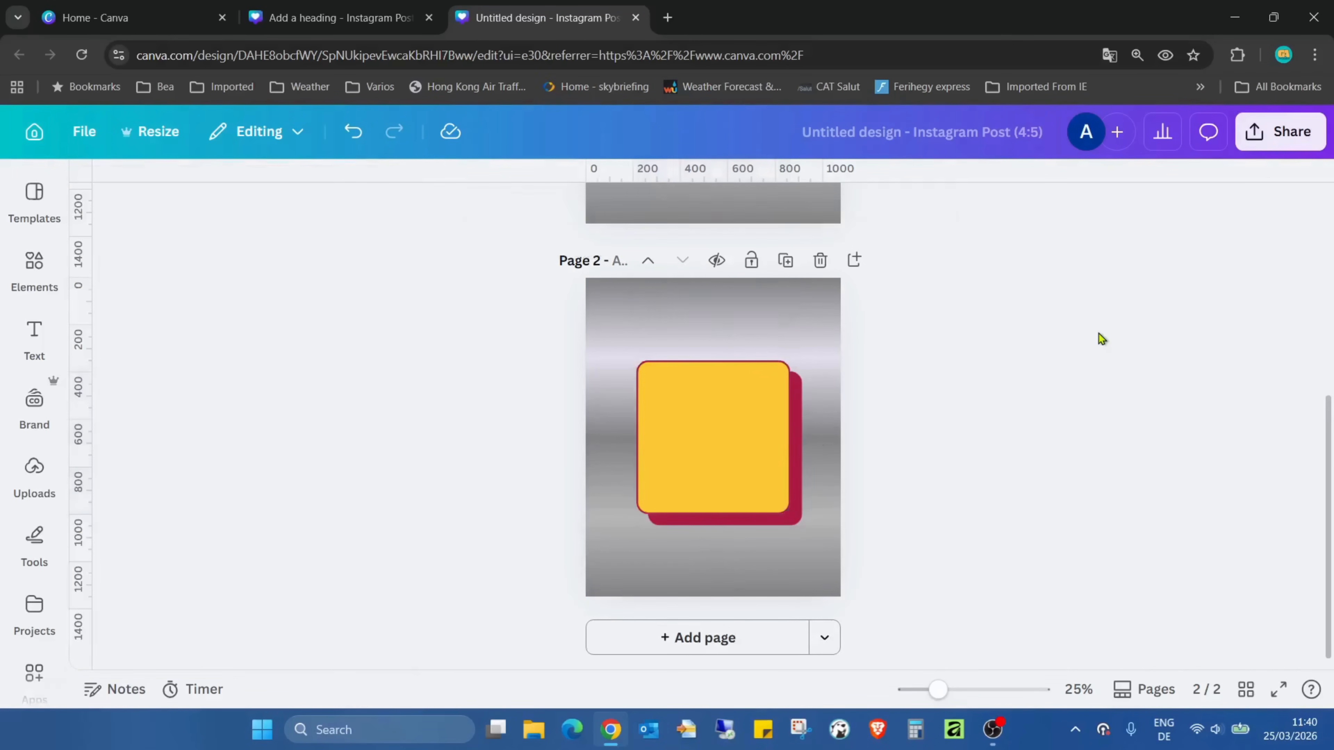
# Duplicate page 2 and apply the Midnight effect to the square on page 3
pyautogui.click(786, 260)
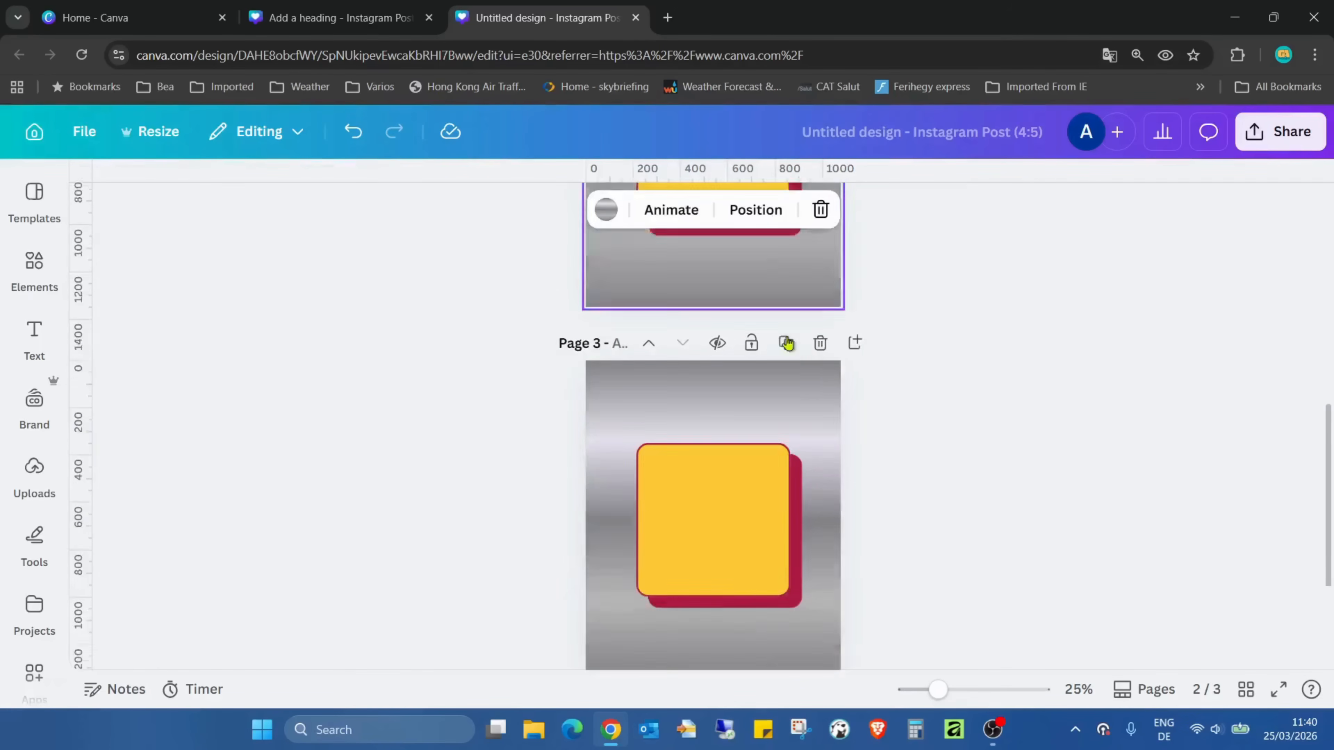
pyautogui.click(766, 413)
pyautogui.click(728, 224)
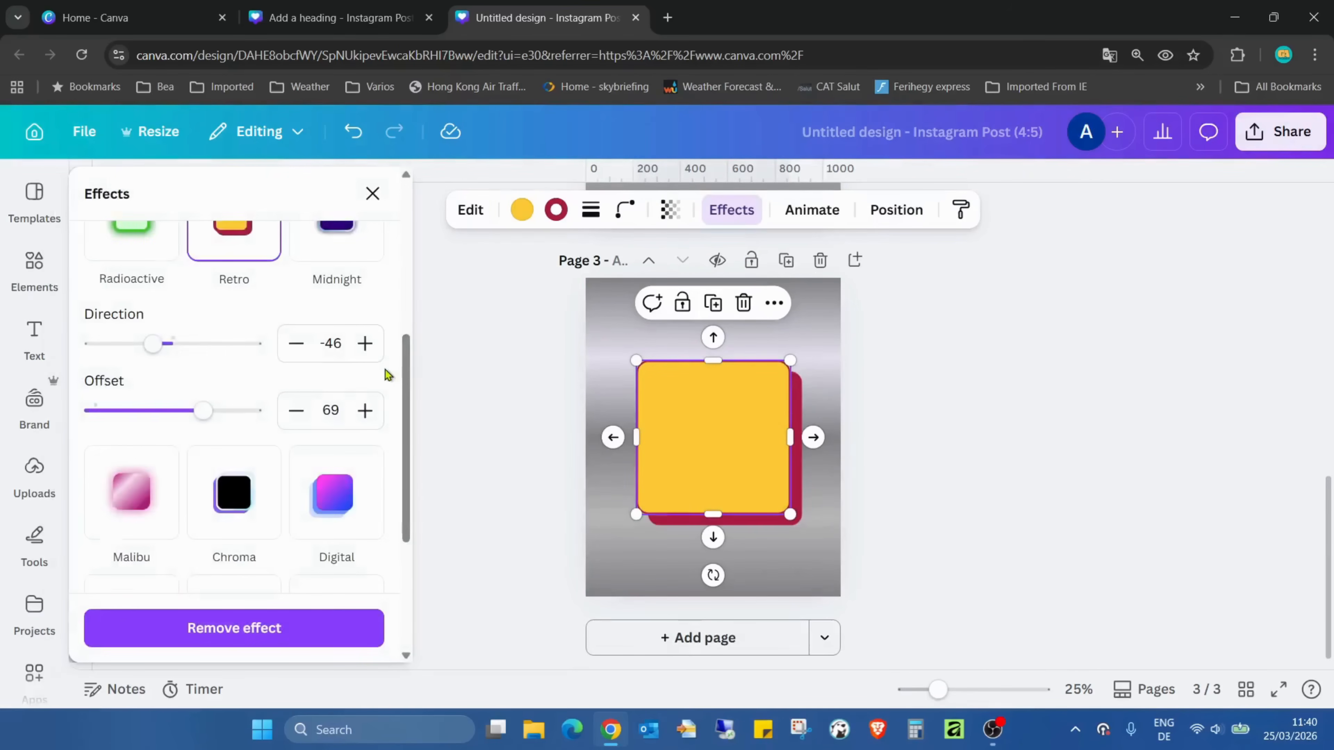
pyautogui.scroll(2, 336, 387)
pyautogui.click(337, 388)
pyautogui.click(1053, 372)
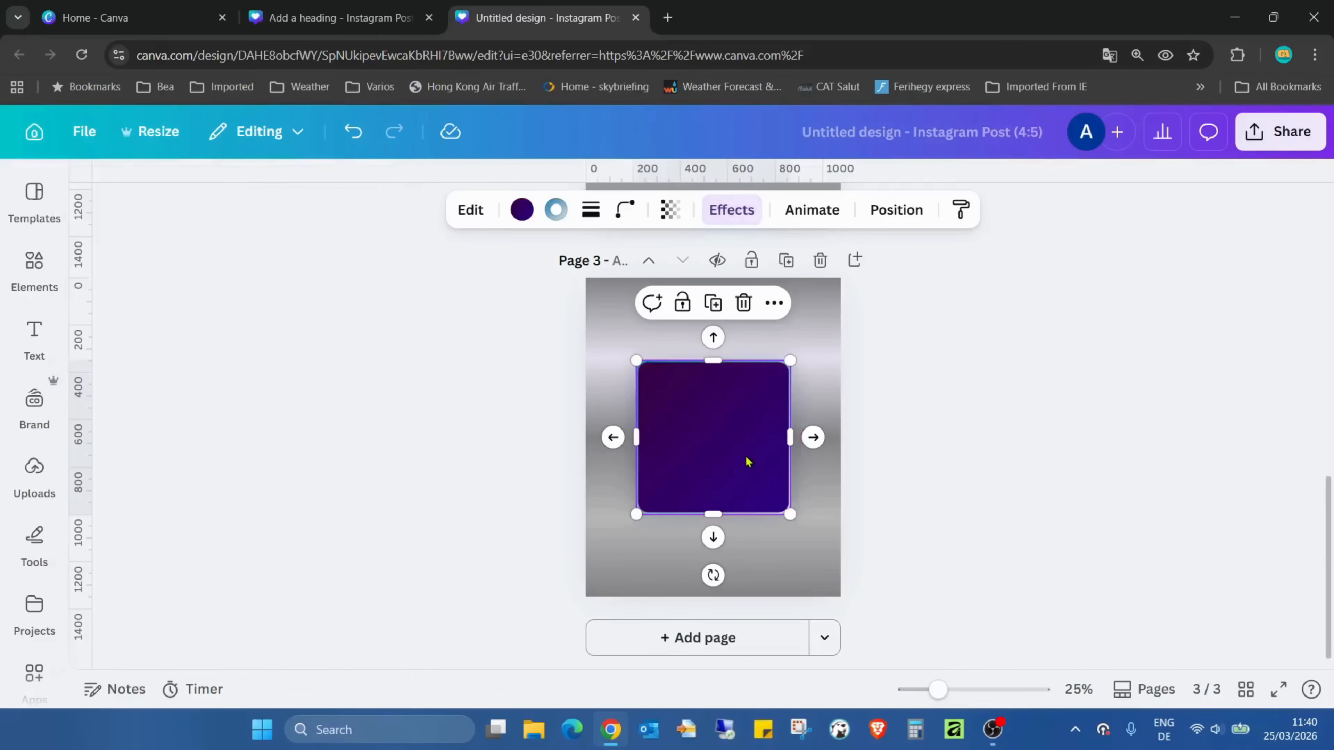
pyautogui.click(925, 418)
# Set the Midnight effect's intensity to 86 on the page 3 square
pyautogui.click(745, 419)
pyautogui.click(727, 212)
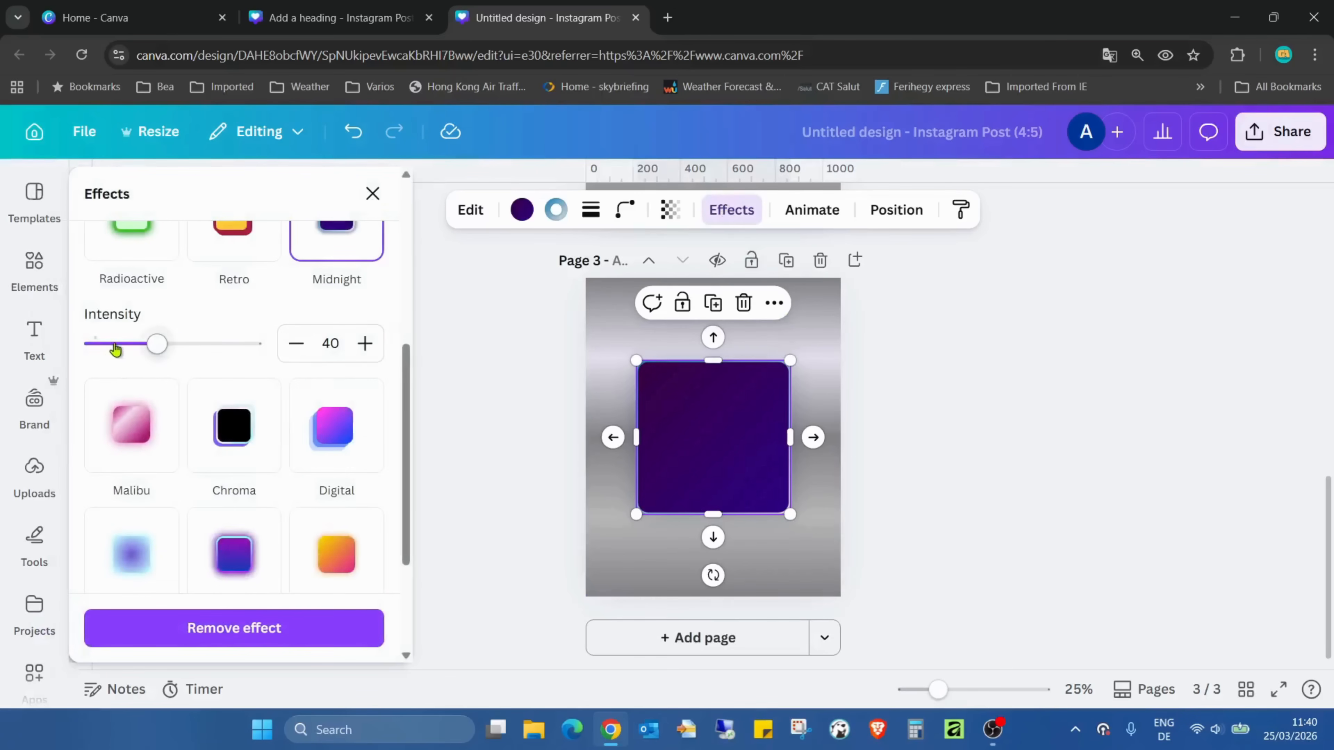
pyautogui.moveTo(157, 344); pyautogui.dragTo(233, 357)
pyautogui.click(918, 374)
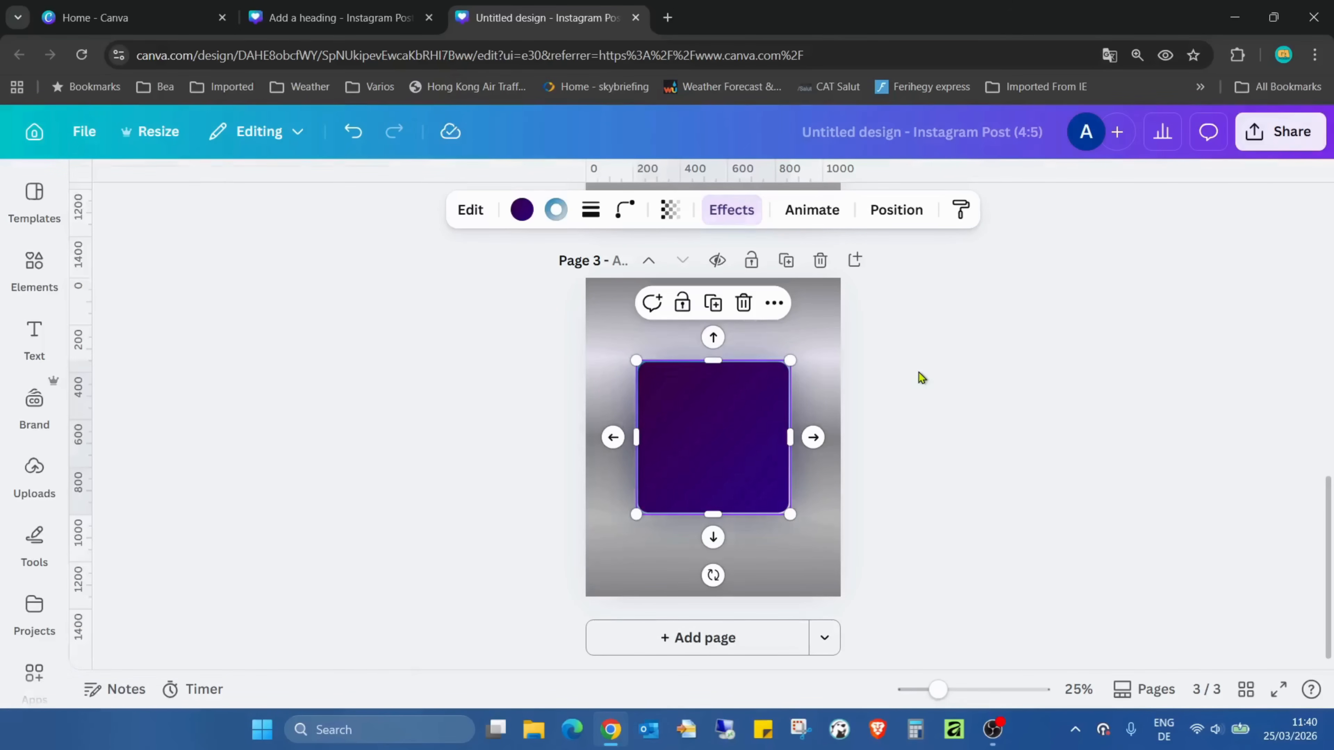
# Duplicate page 3 and apply the Malibu effect to the square on page 4
pyautogui.click(786, 260)
pyautogui.click(753, 391)
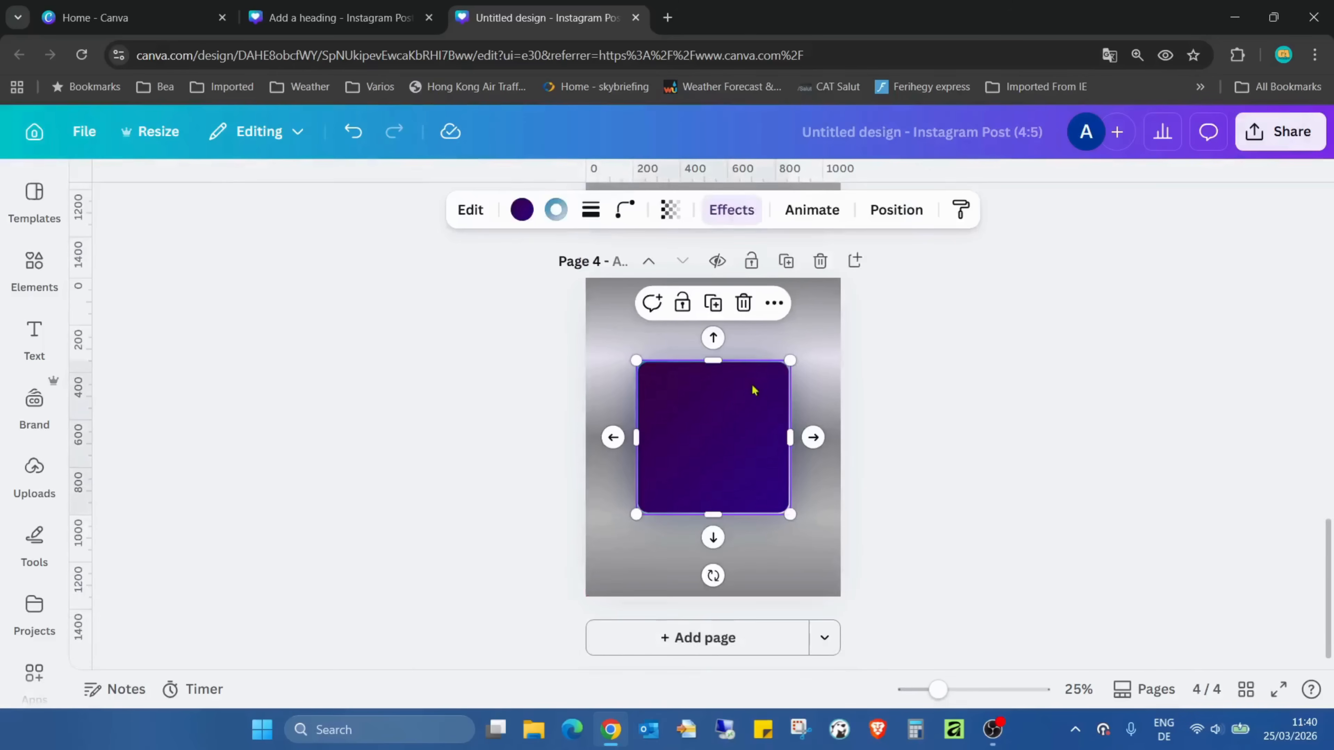
pyautogui.click(731, 209)
pyautogui.scroll(1, 397, 355)
pyautogui.scroll(3, 397, 355)
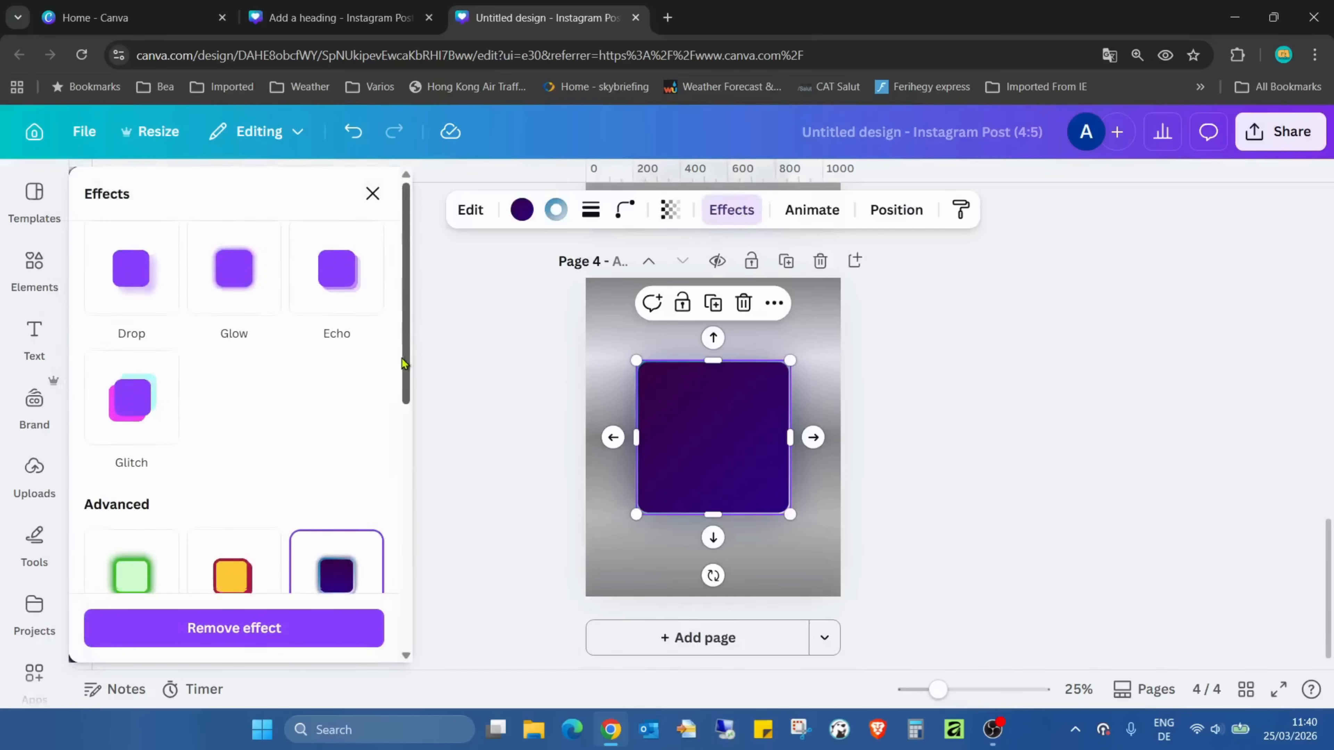
pyautogui.scroll(-3, 407, 363)
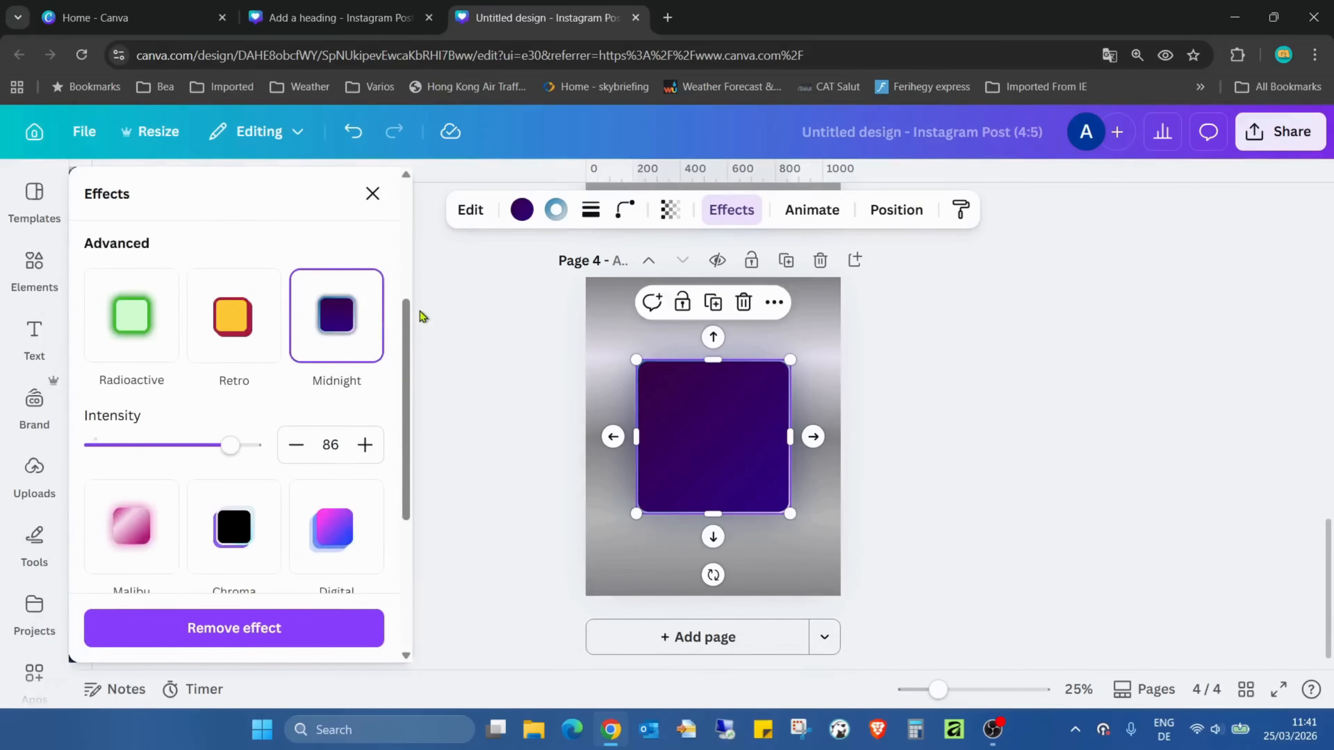
pyautogui.scroll(5, 1078, 477)
pyautogui.scroll(-4, 1048, 462)
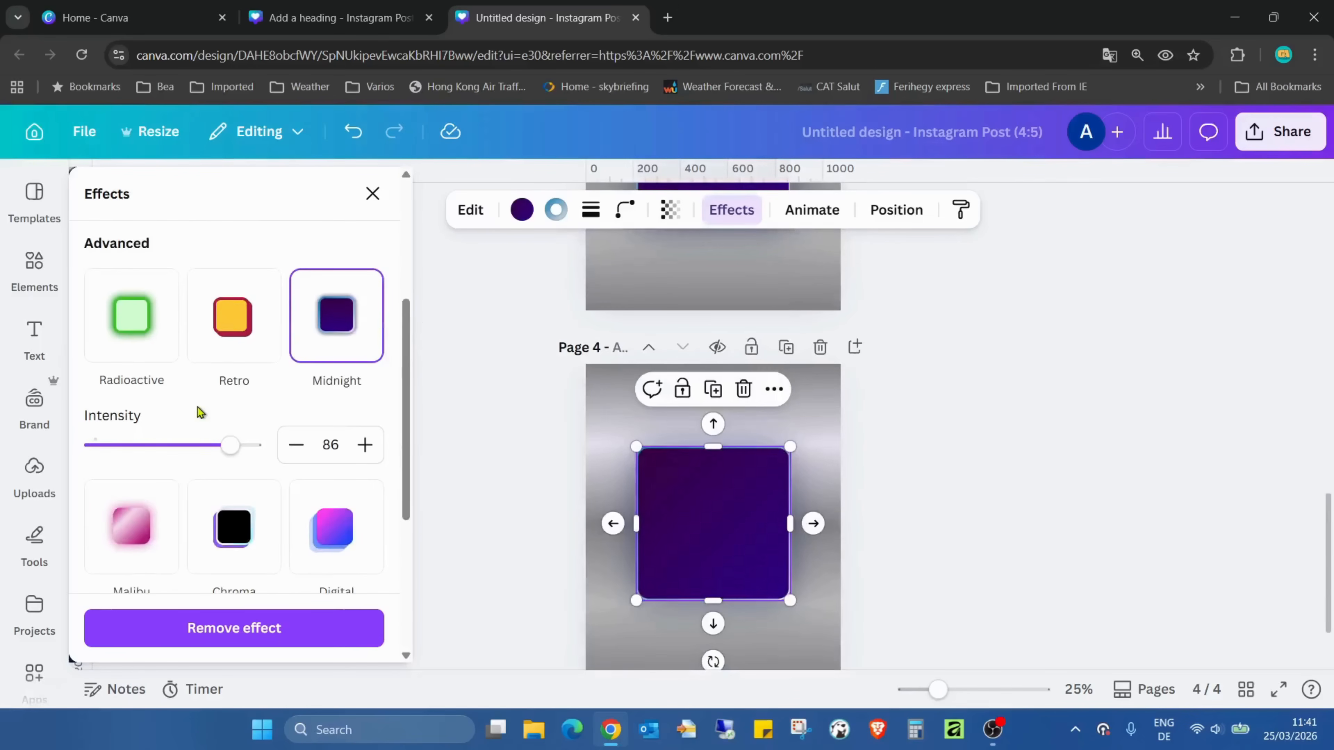
pyautogui.scroll(3, 197, 407)
pyautogui.scroll(-3, 291, 402)
pyautogui.scroll(-2, 314, 326)
pyautogui.scroll(-2, 174, 368)
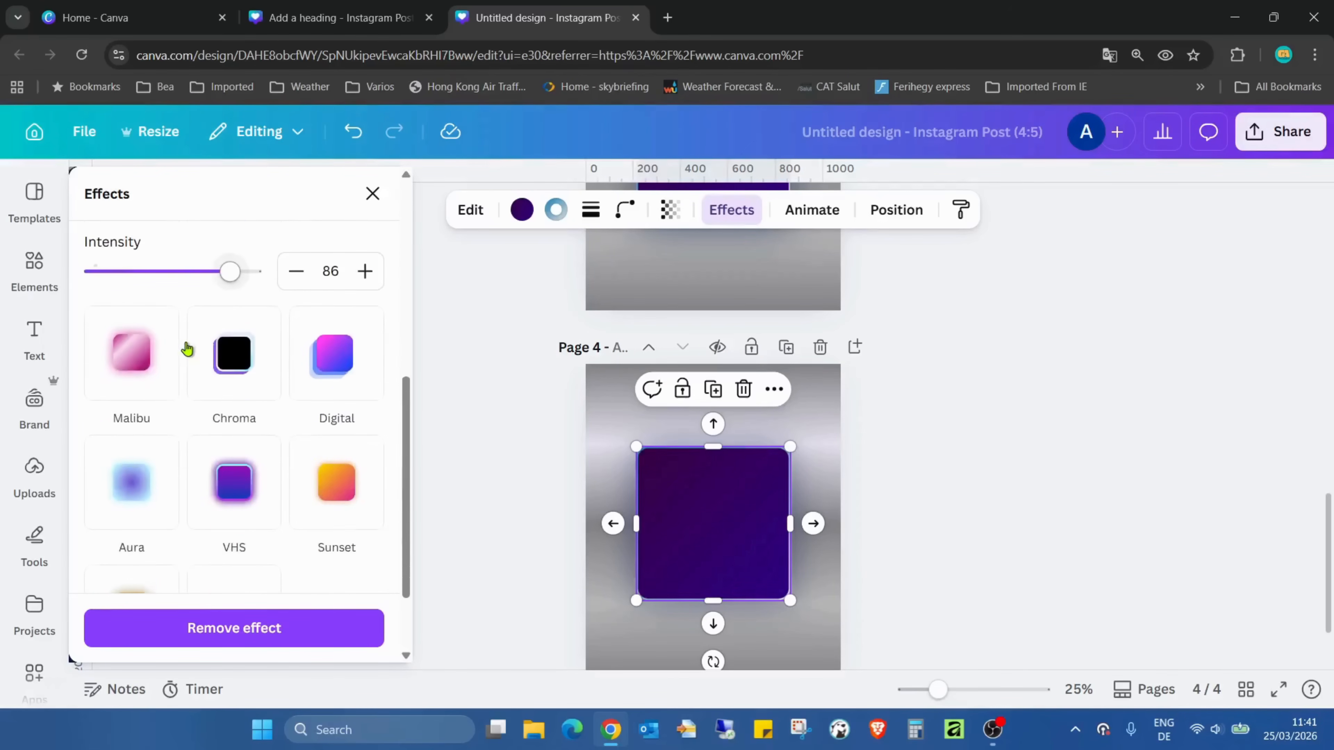
pyautogui.click(150, 347)
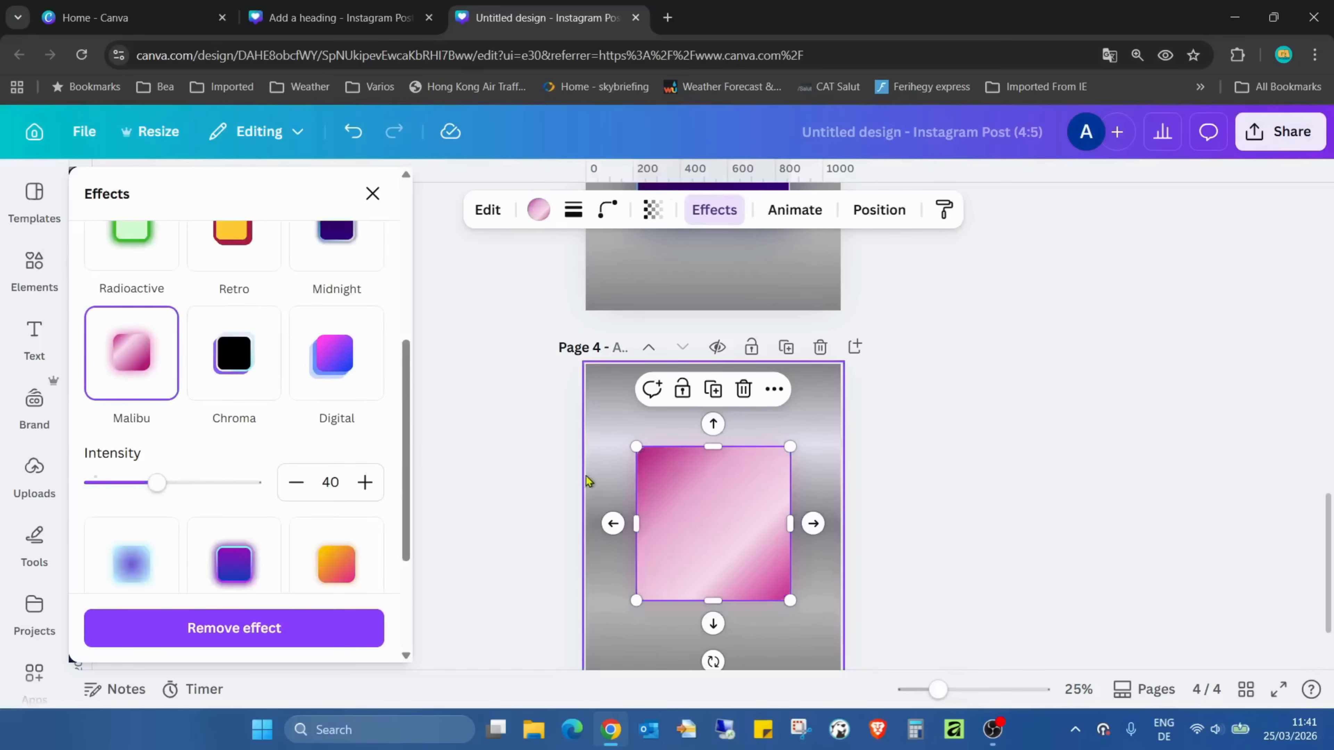
# Set the Malibu effect's intensity to 92 on the page 4 square
pyautogui.moveTo(157, 482); pyautogui.dragTo(247, 497)
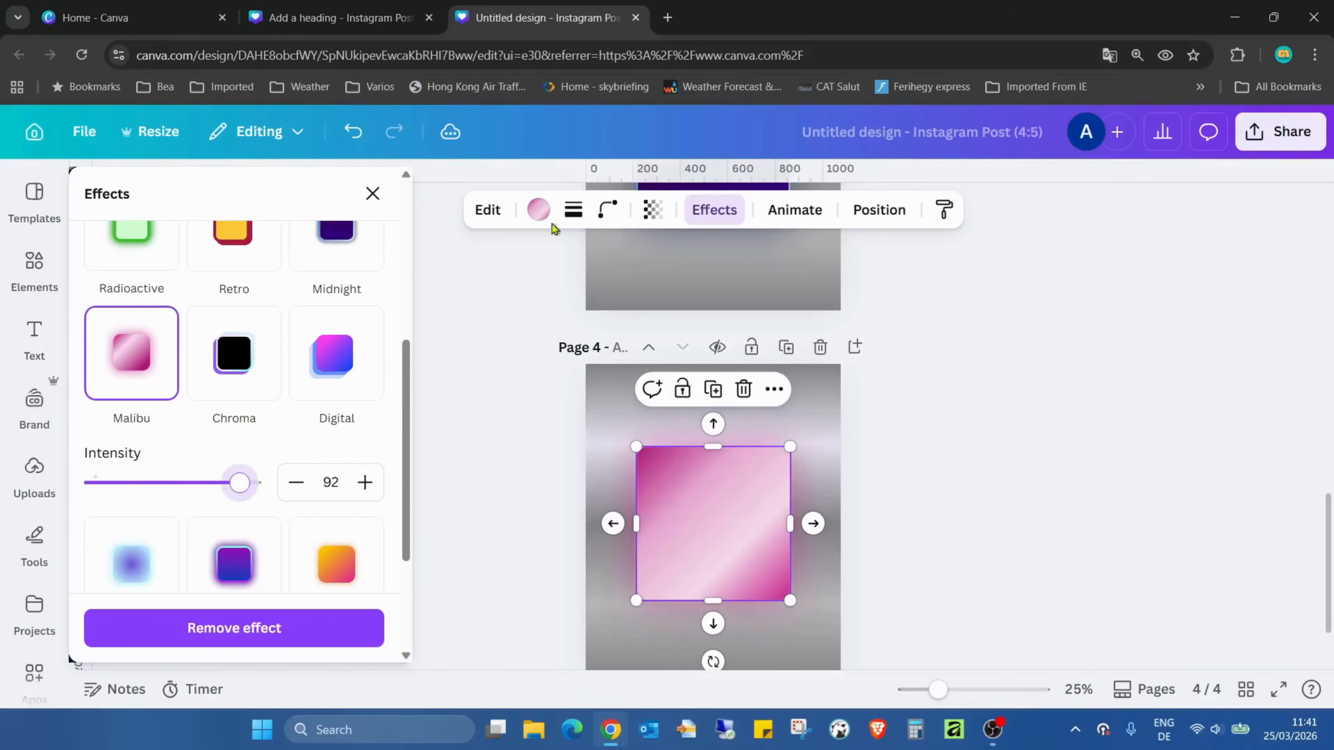
pyautogui.click(959, 420)
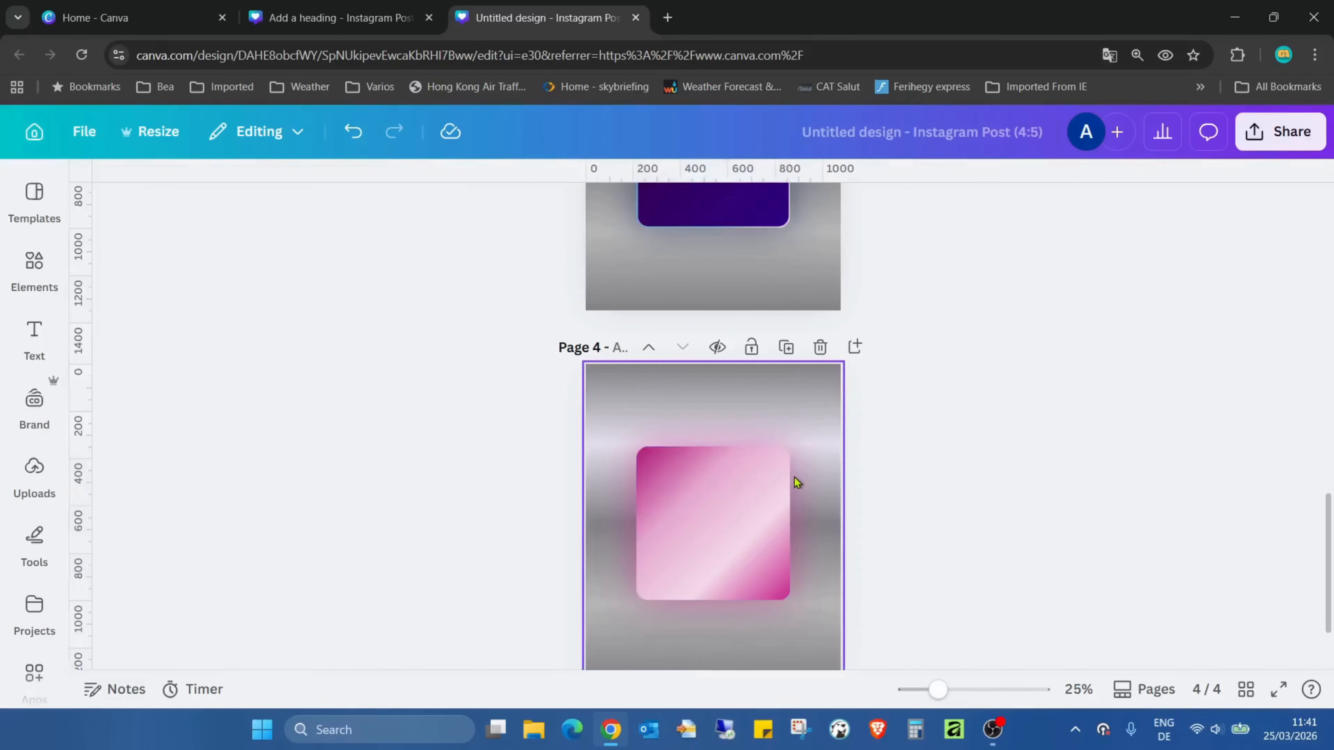
# Recolour the page 4 square with the default vertical gradient running from pale peach through purple to near black
pyautogui.click(689, 499)
pyautogui.click(539, 211)
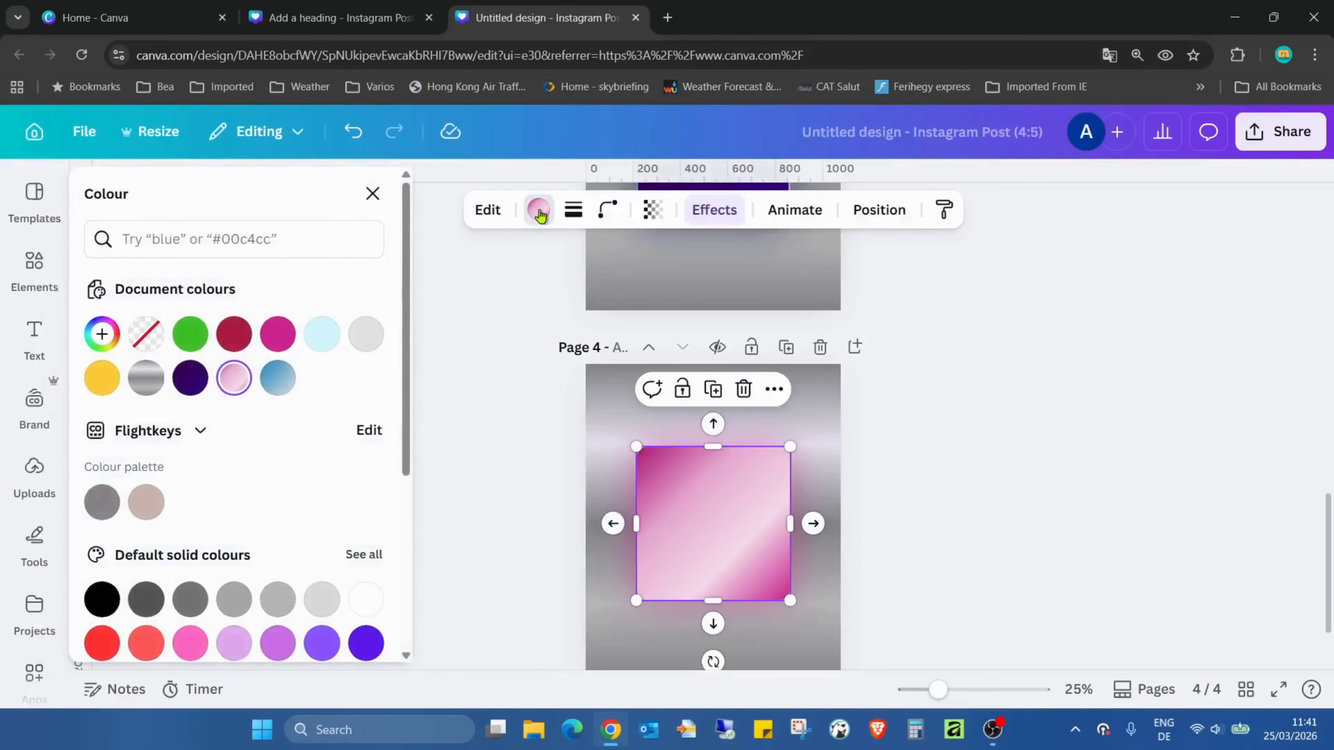
pyautogui.scroll(-5, 337, 444)
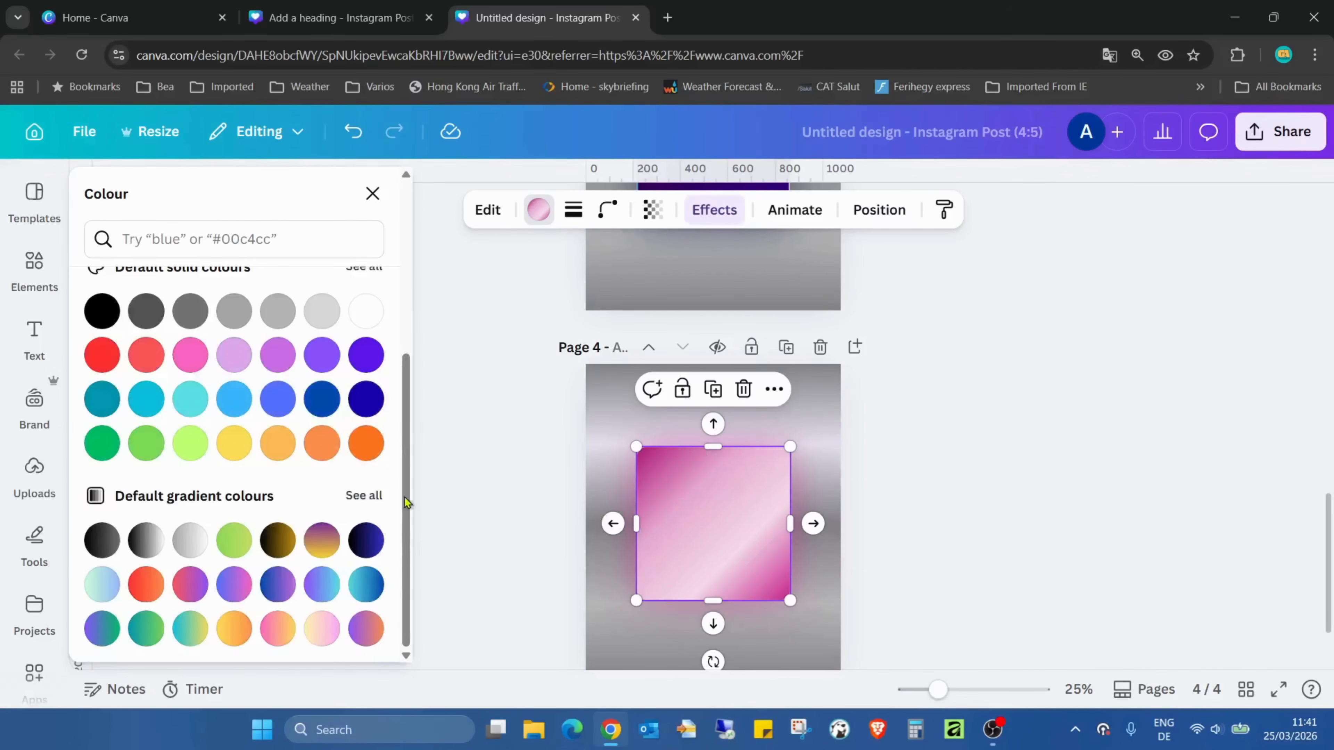
pyautogui.click(363, 496)
pyautogui.scroll(-5, 315, 383)
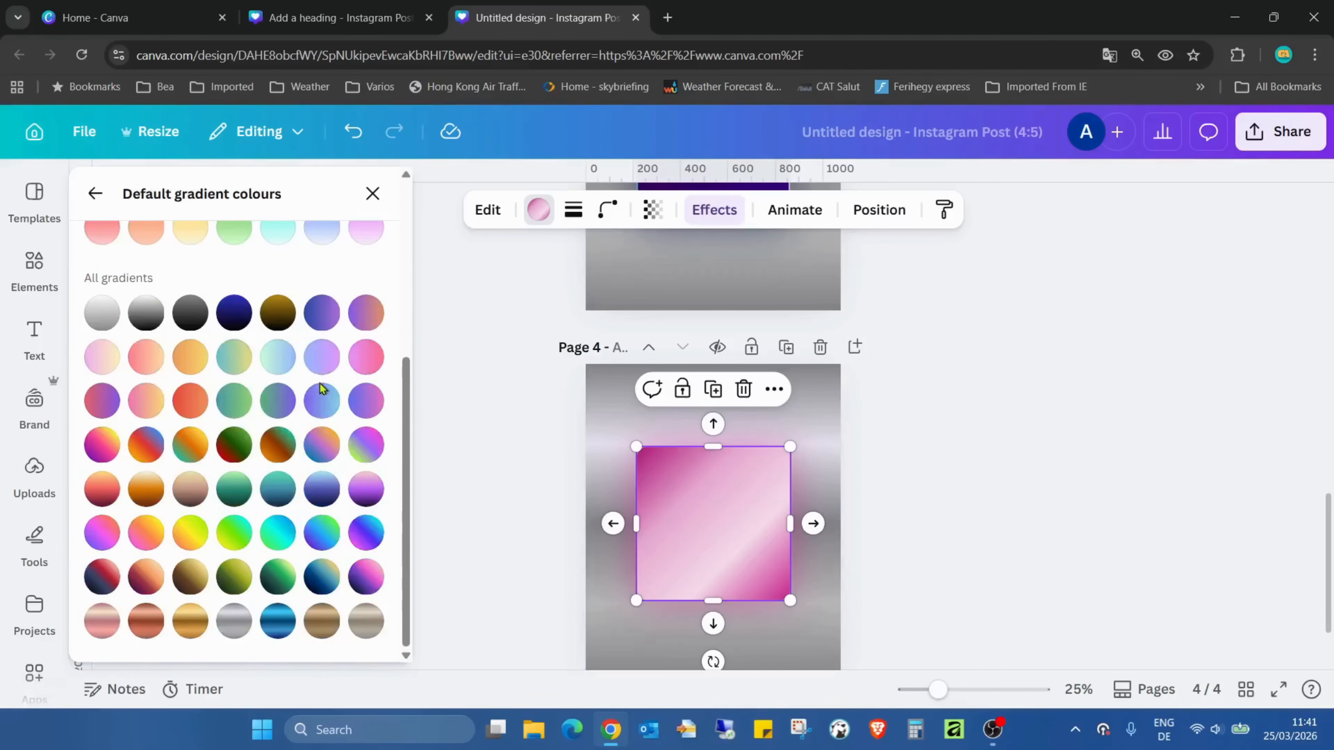
pyautogui.click(366, 490)
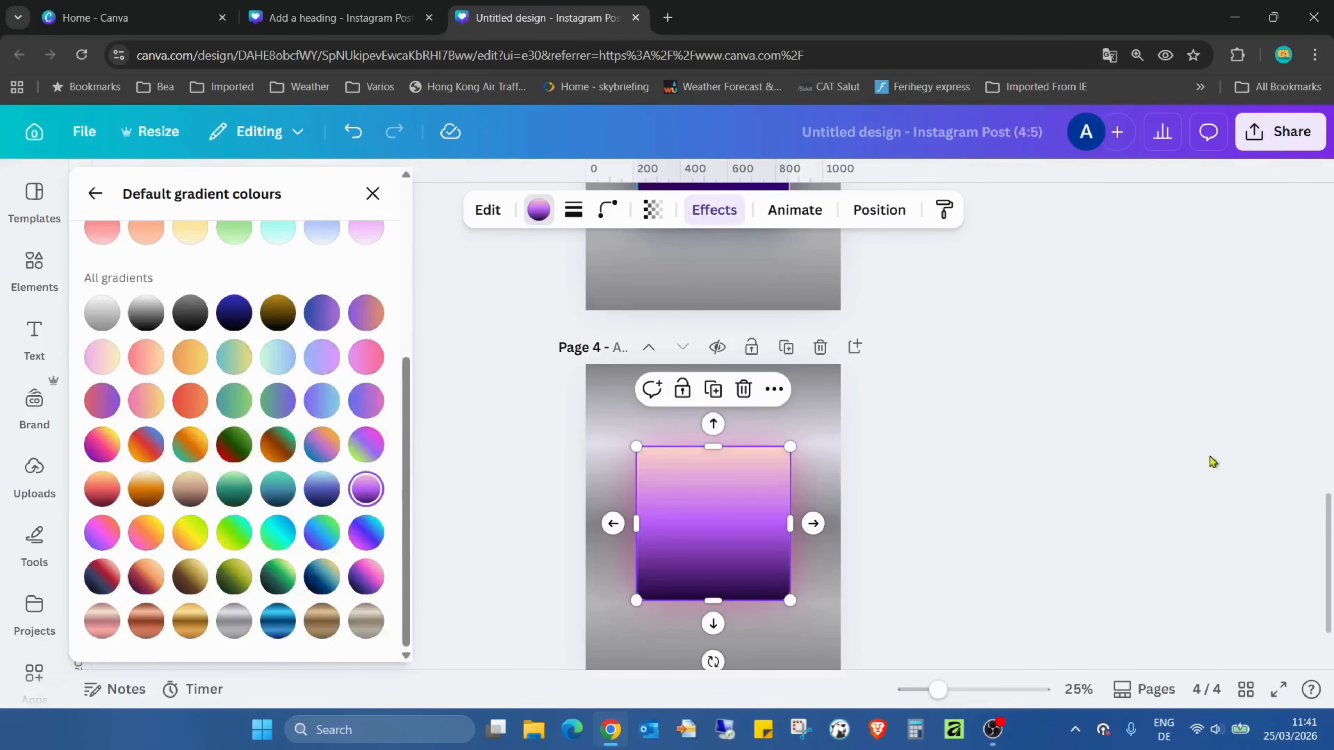
pyautogui.click(1073, 419)
pyautogui.click(1072, 419)
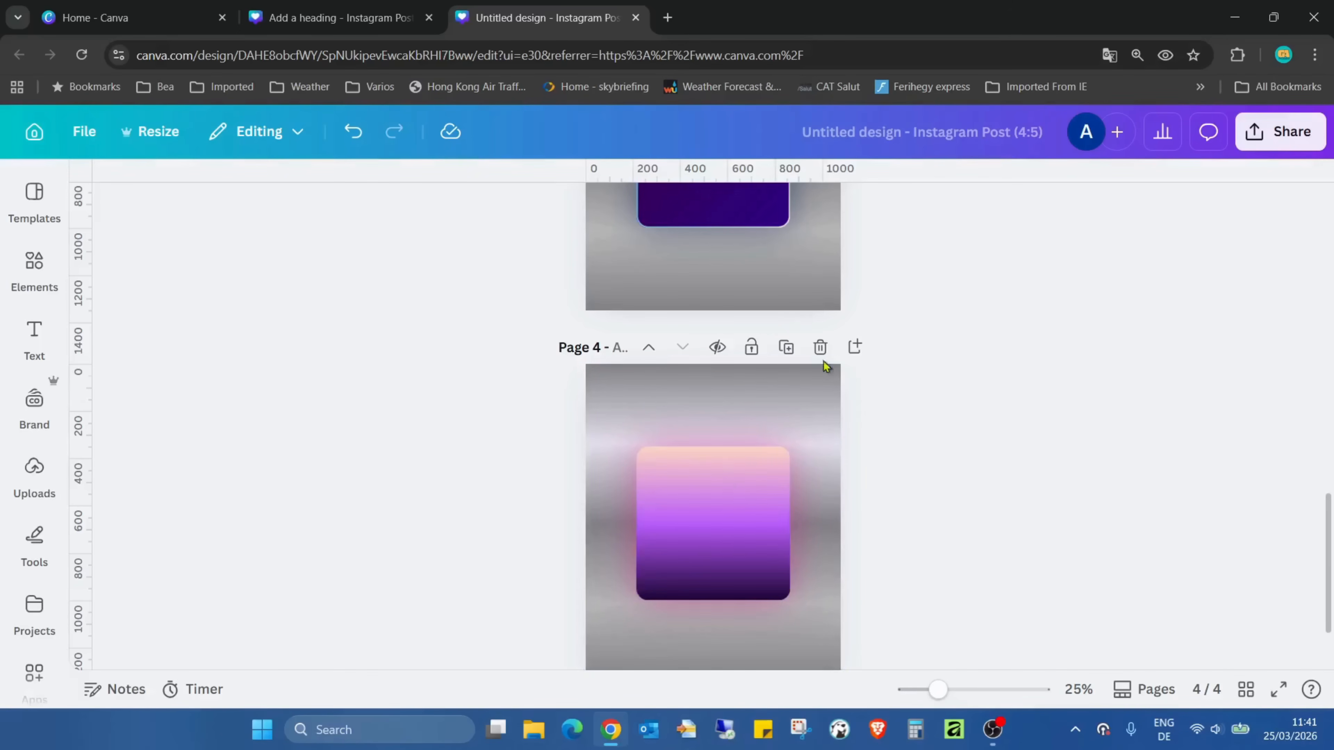
# Duplicate page 4 and apply the Chroma effect to the square on page 5
pyautogui.click(786, 348)
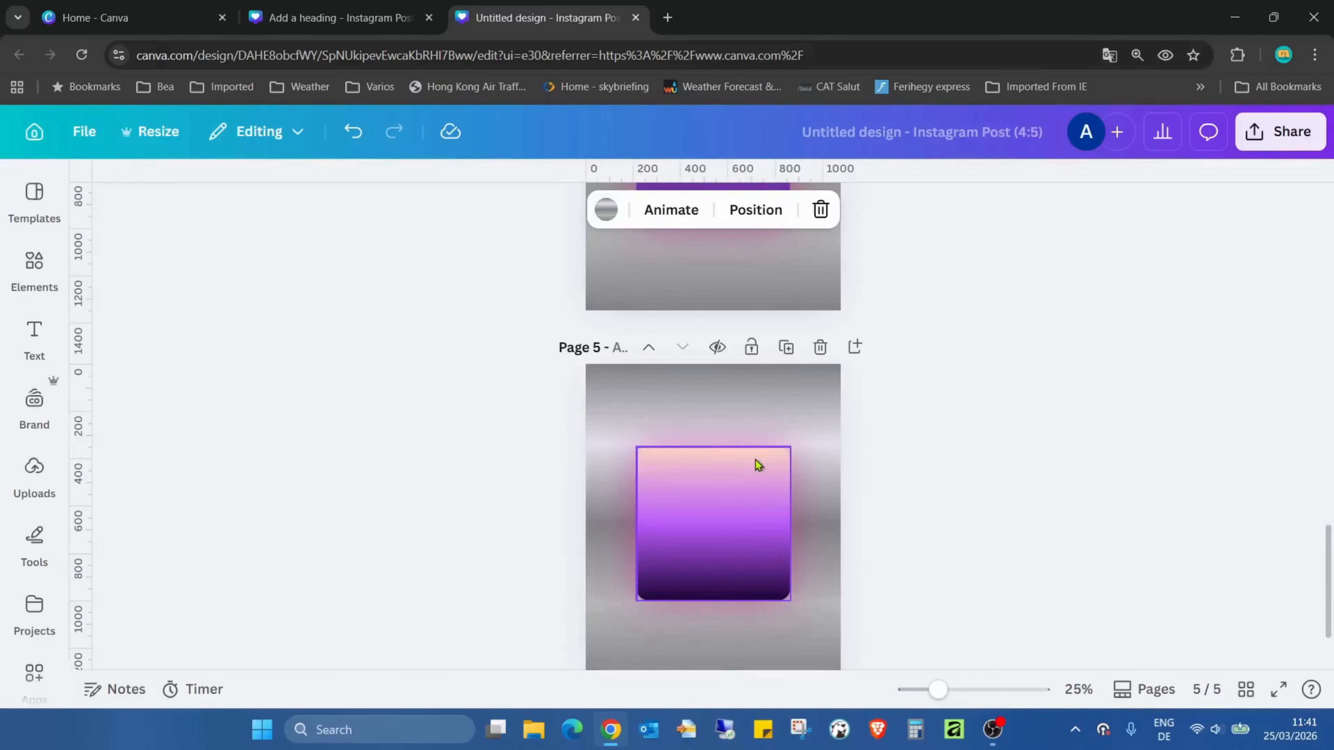
pyautogui.click(756, 461)
pyautogui.click(696, 211)
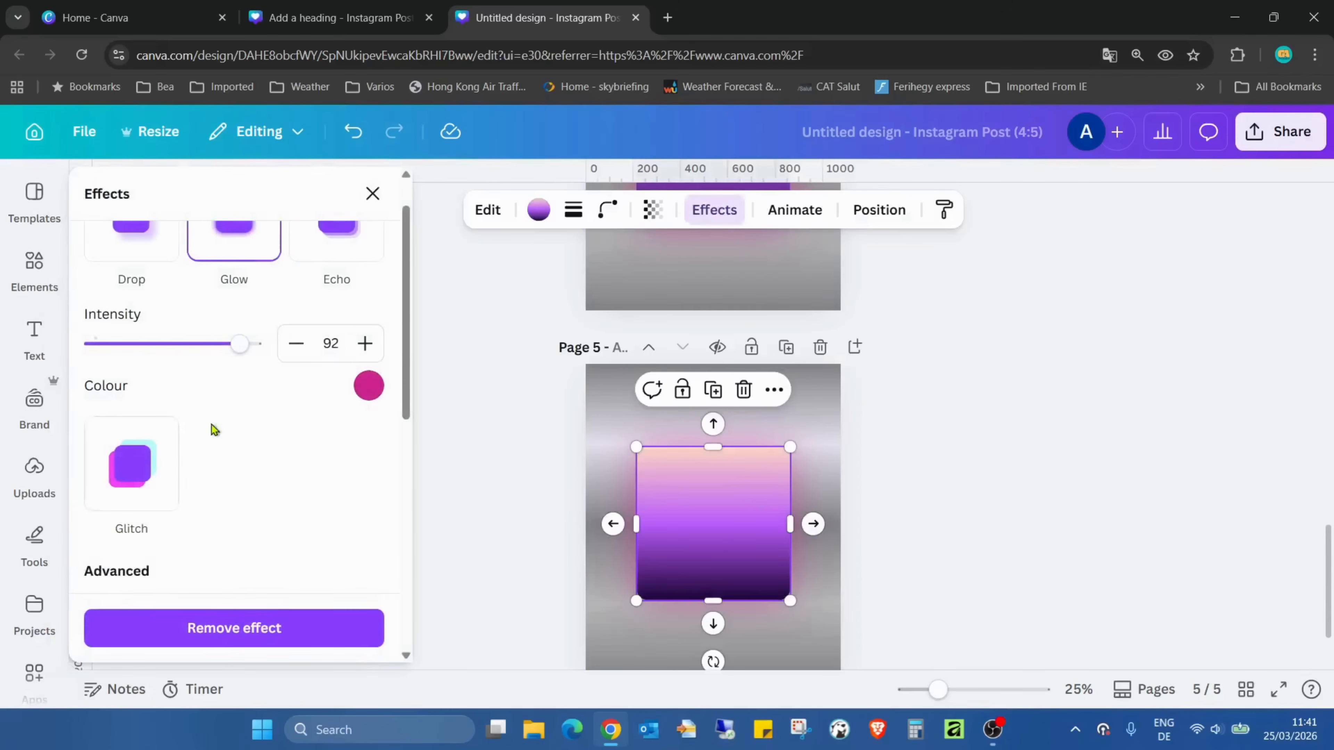
pyautogui.scroll(1, 226, 436)
pyautogui.scroll(-5, 246, 436)
pyautogui.scroll(4, 263, 457)
pyautogui.scroll(2, 267, 466)
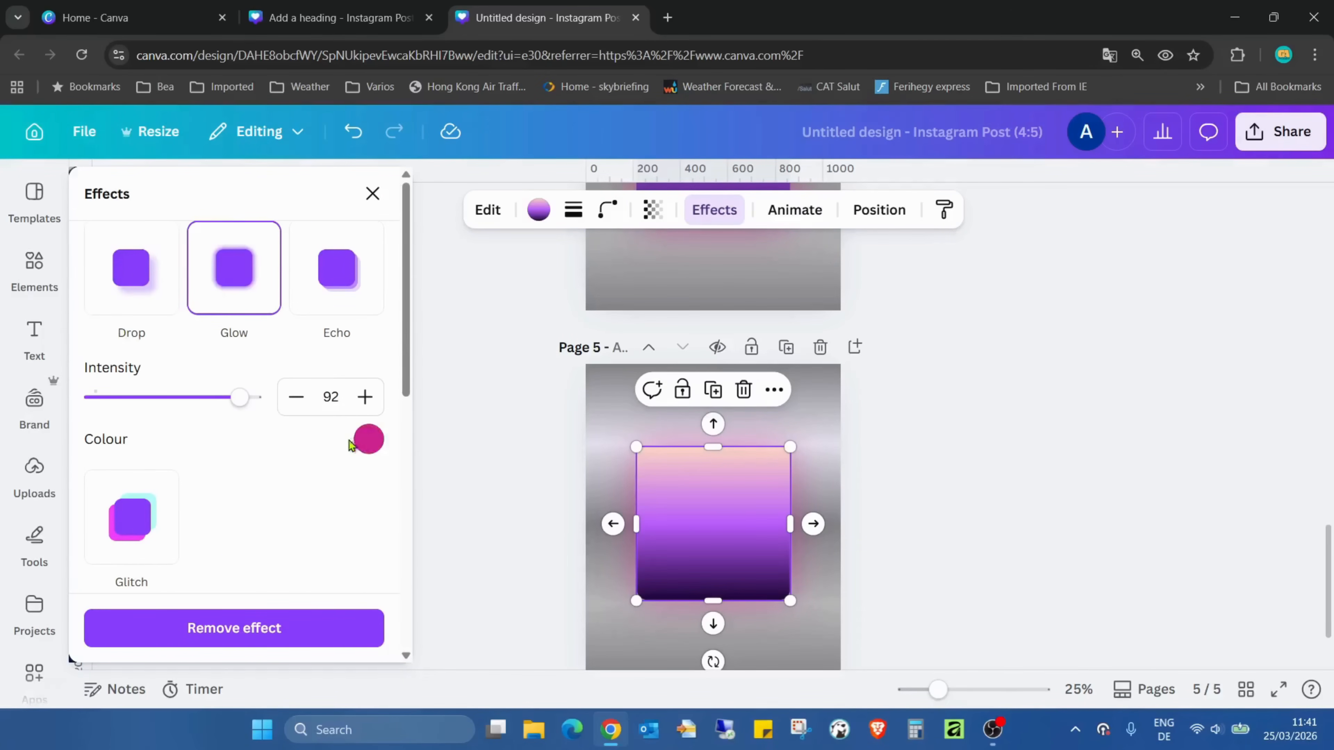
pyautogui.scroll(-5, 340, 429)
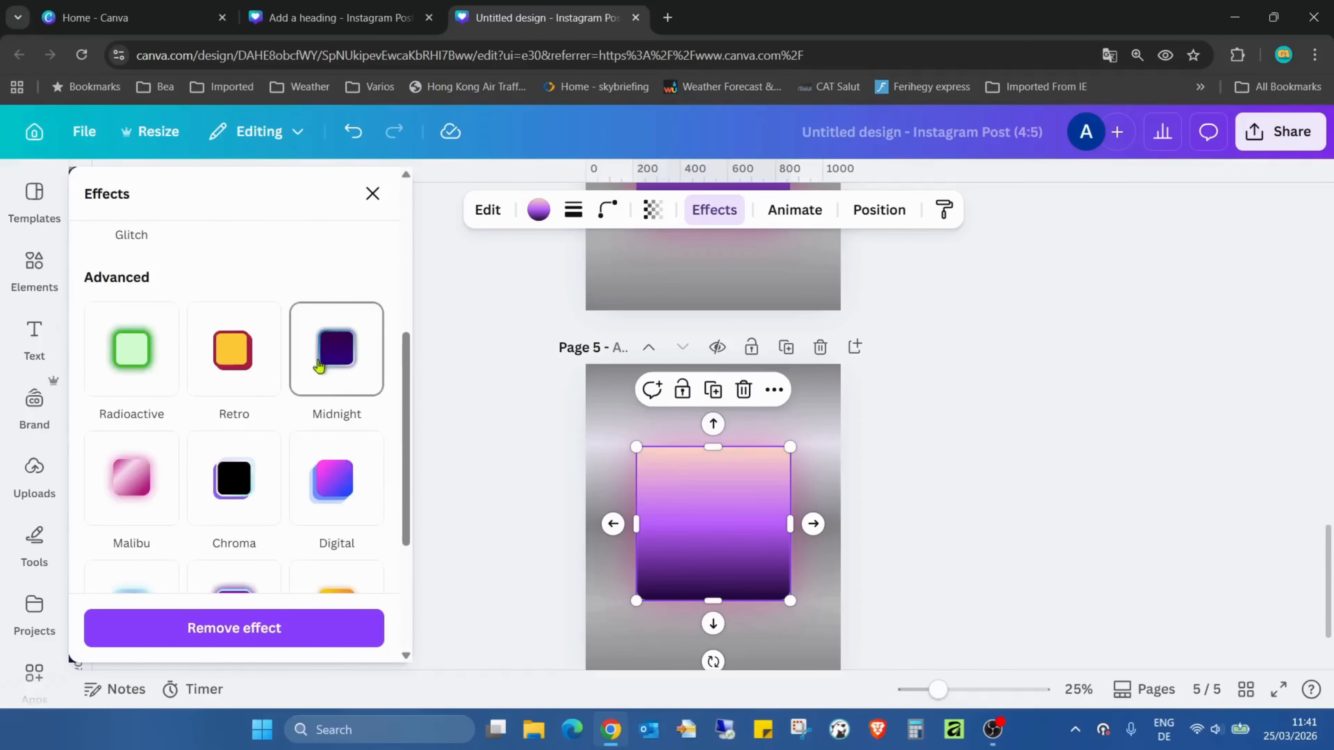
pyautogui.scroll(4, 319, 378)
pyautogui.scroll(-4, 321, 375)
pyautogui.scroll(-1, 334, 348)
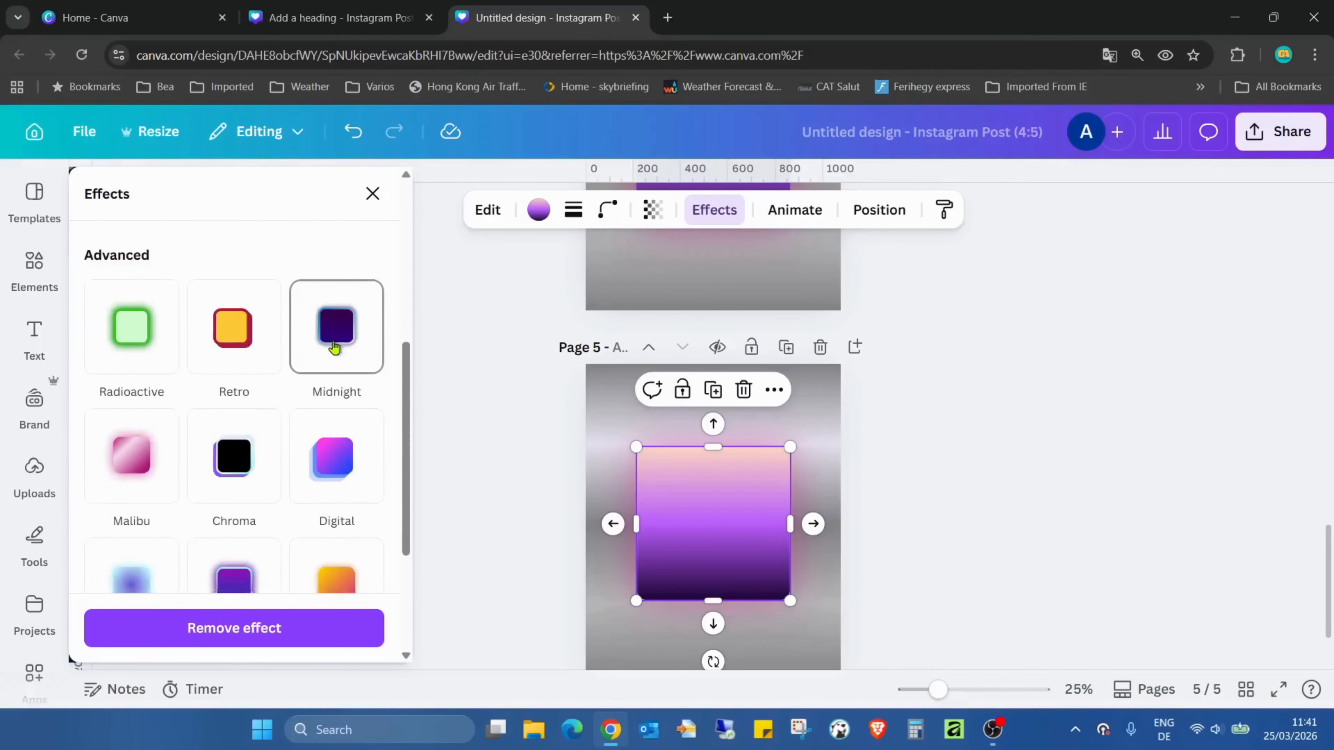
pyautogui.scroll(-1, 334, 348)
pyautogui.click(256, 403)
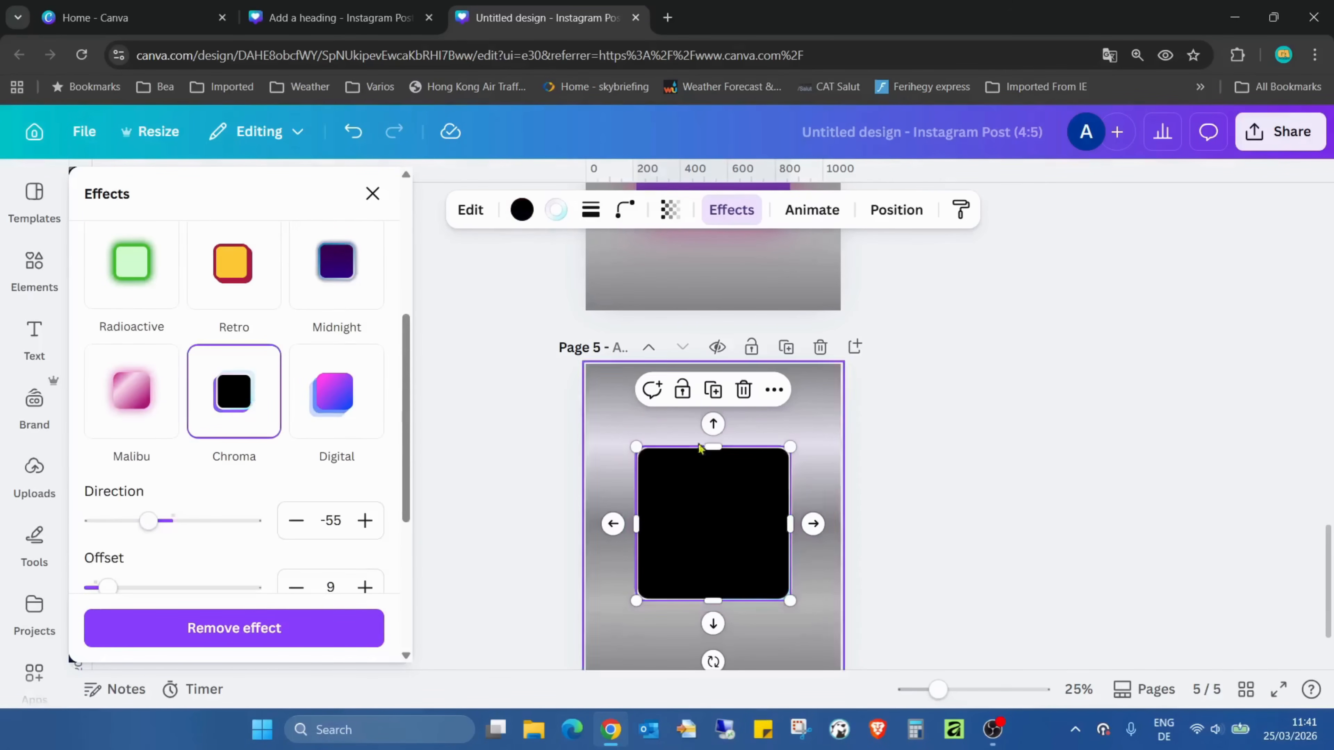
# Set the Chroma effect's offset to 83 and its direction to 49 on the page 5 square
pyautogui.scroll(-1, 440, 471)
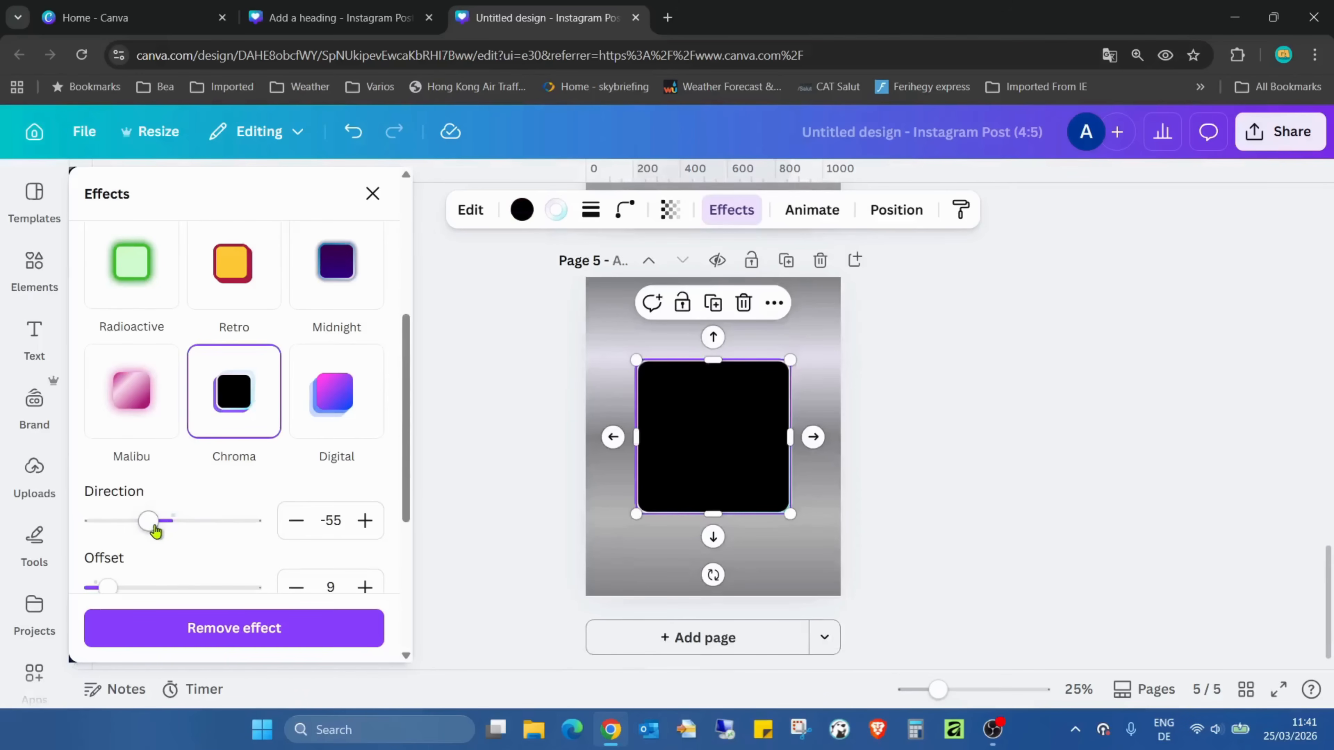
pyautogui.moveTo(107, 587); pyautogui.dragTo(229, 587)
pyautogui.moveTo(151, 521); pyautogui.dragTo(196, 537)
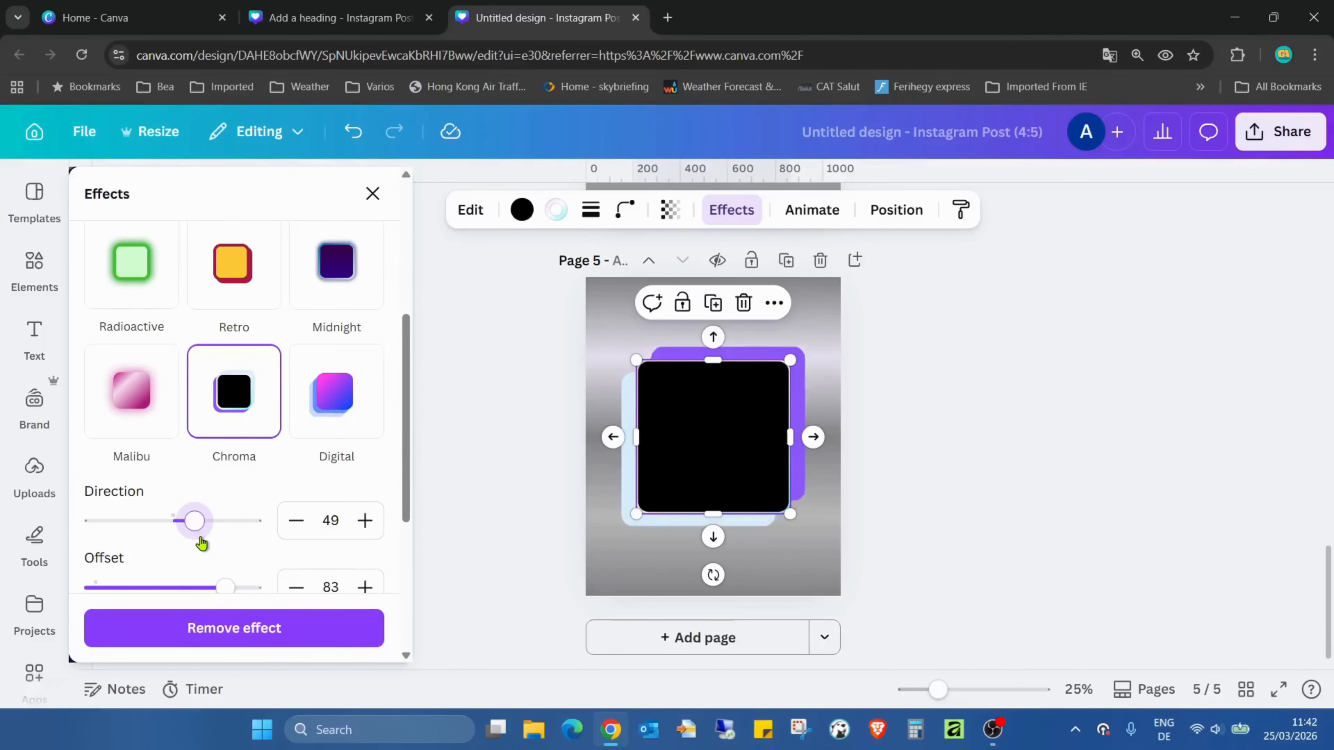
# Try the Glitch effect on the page 5 square and view its settings
pyautogui.scroll(6, 276, 493)
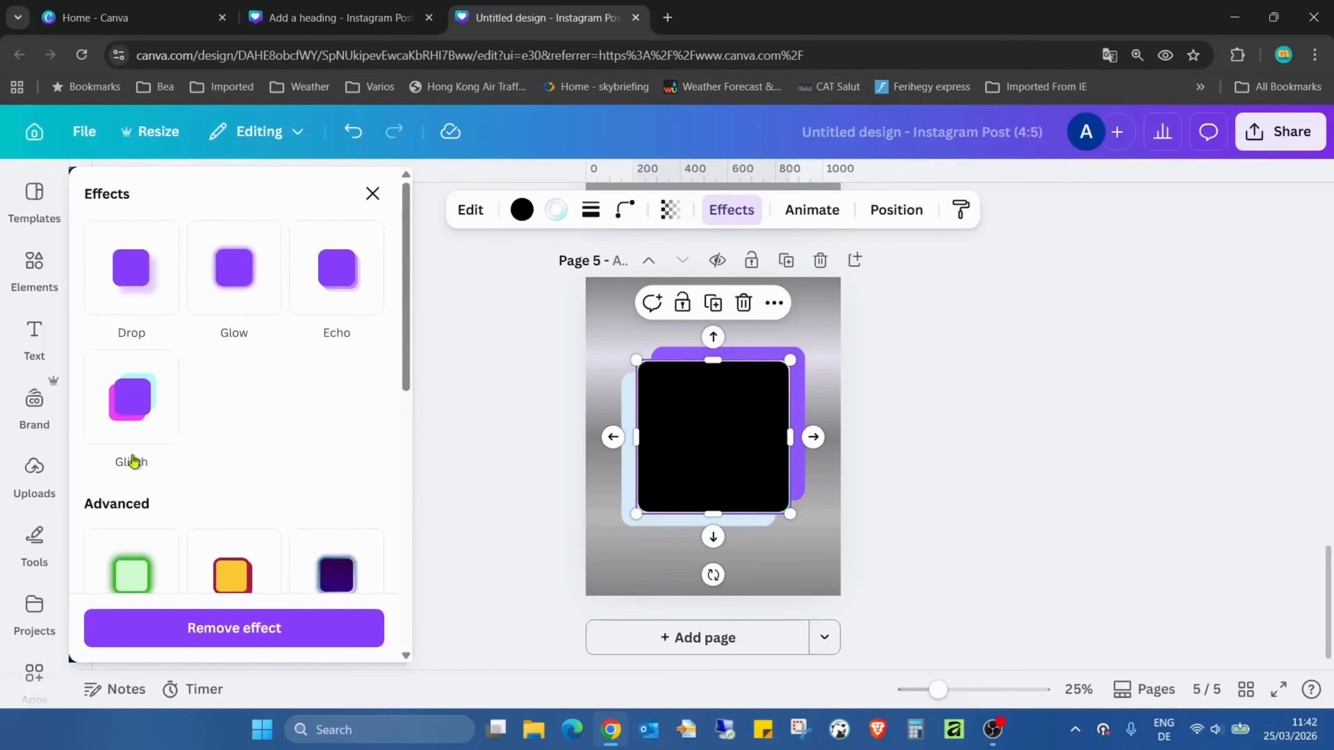
pyautogui.click(138, 407)
pyautogui.scroll(-3, 244, 418)
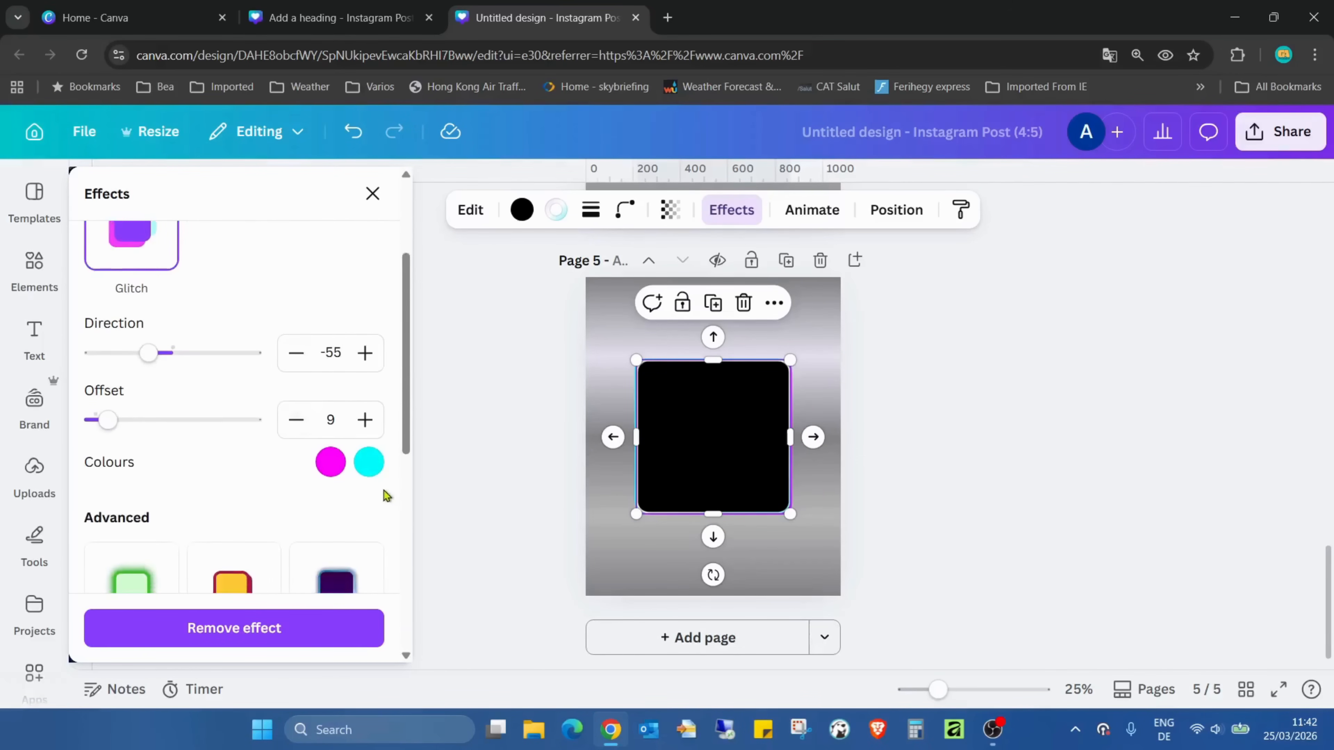
# Switch the page 5 square back to the Chroma effect with its default direction and offset
pyautogui.scroll(-5, 326, 462)
pyautogui.click(237, 472)
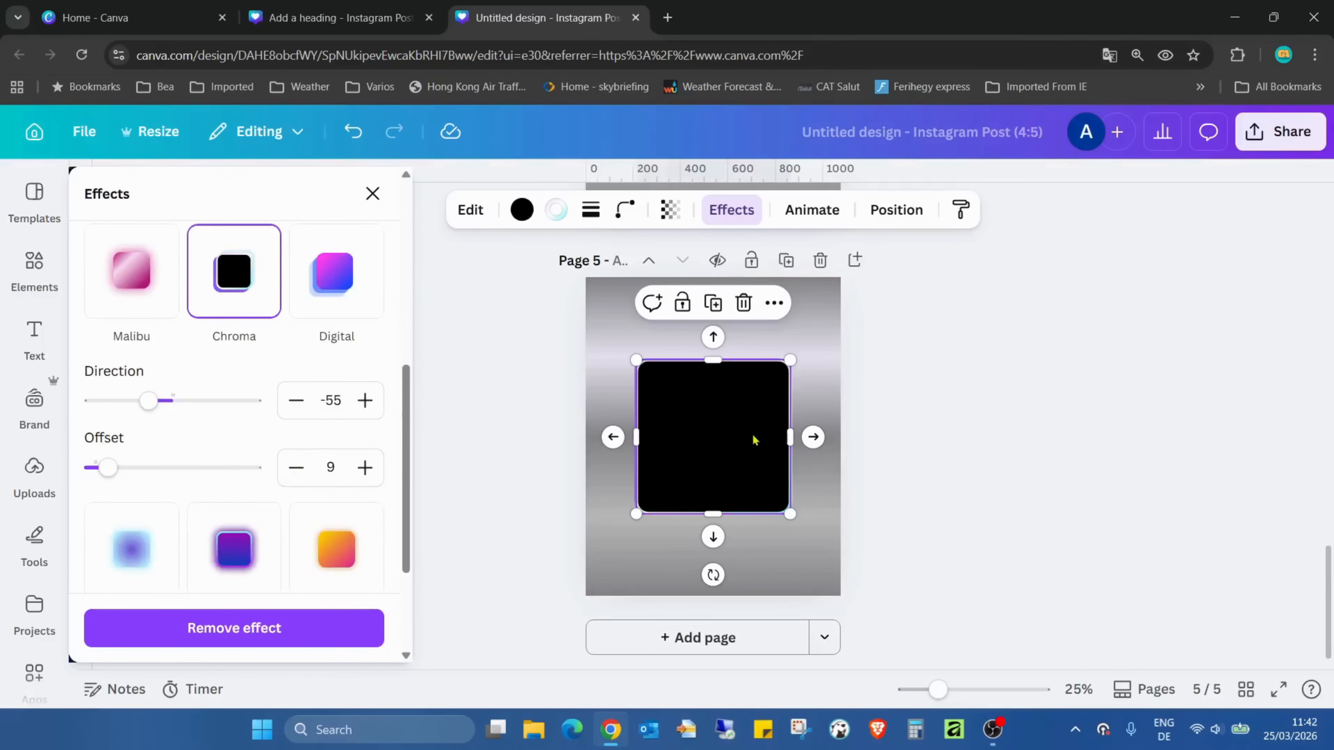
pyautogui.click(921, 454)
pyautogui.click(919, 440)
pyautogui.click(697, 425)
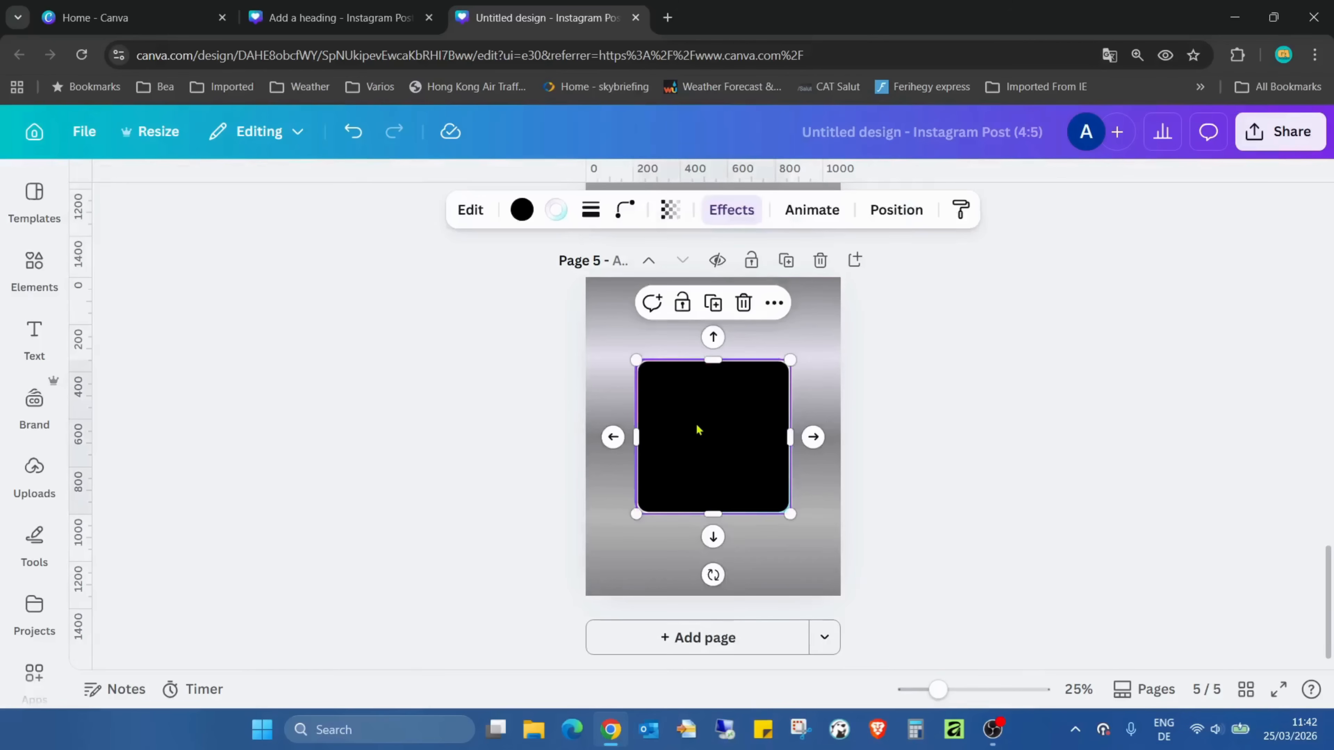
pyautogui.click(877, 310)
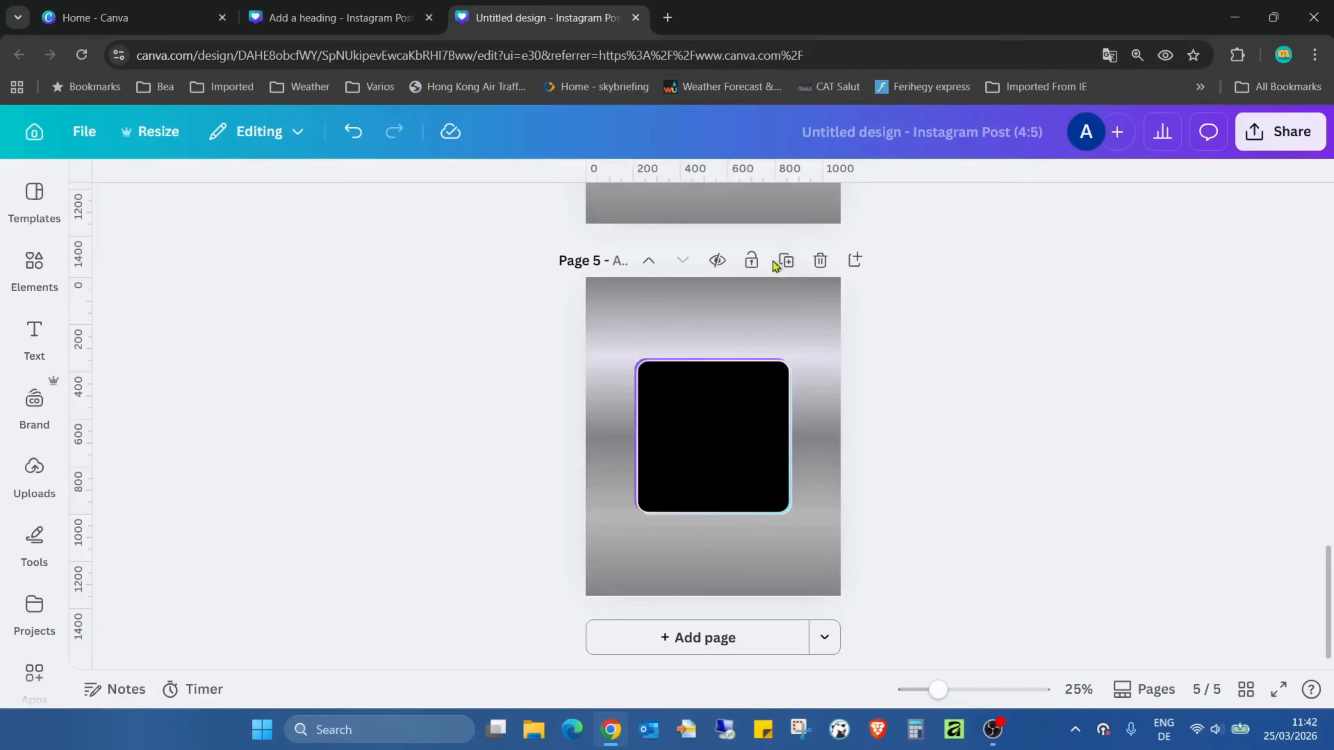
# Duplicate page 5 and apply the Digital effect to the square on page 6
pyautogui.click(783, 261)
pyautogui.click(717, 456)
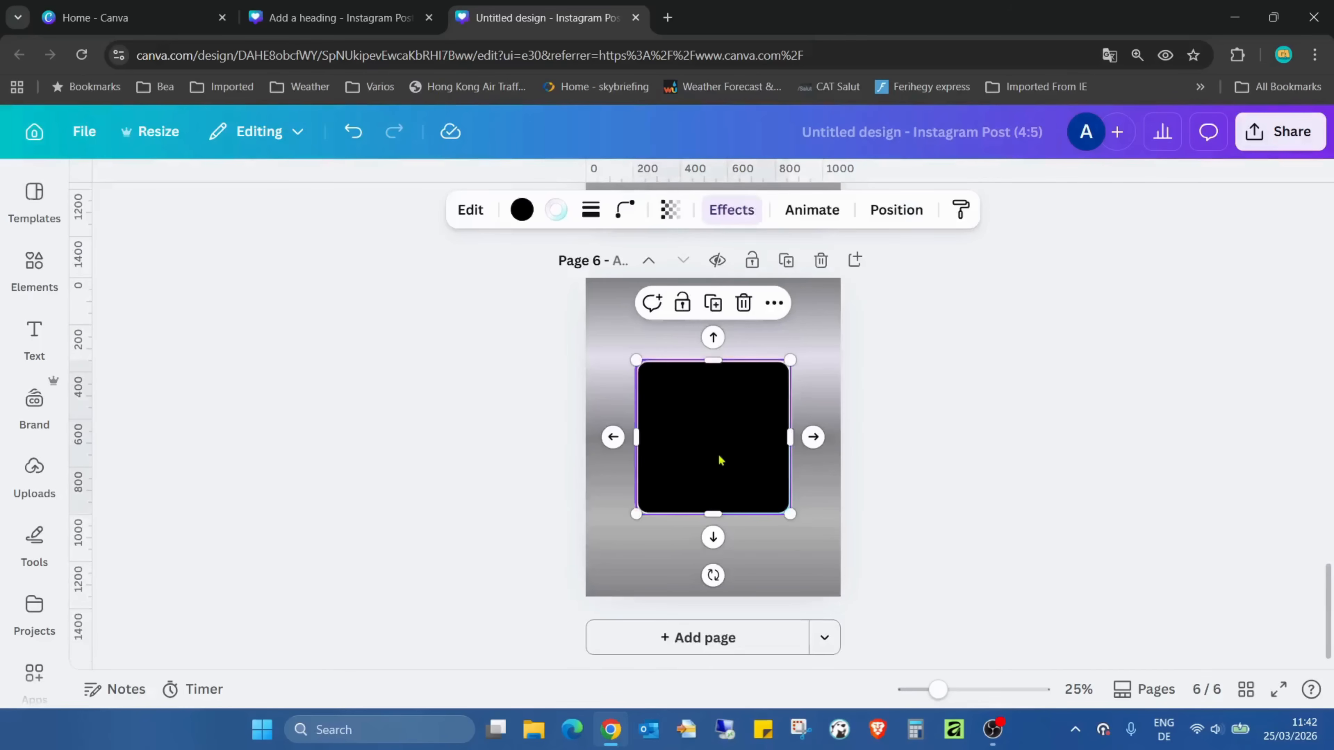
pyautogui.click(733, 224)
pyautogui.click(342, 318)
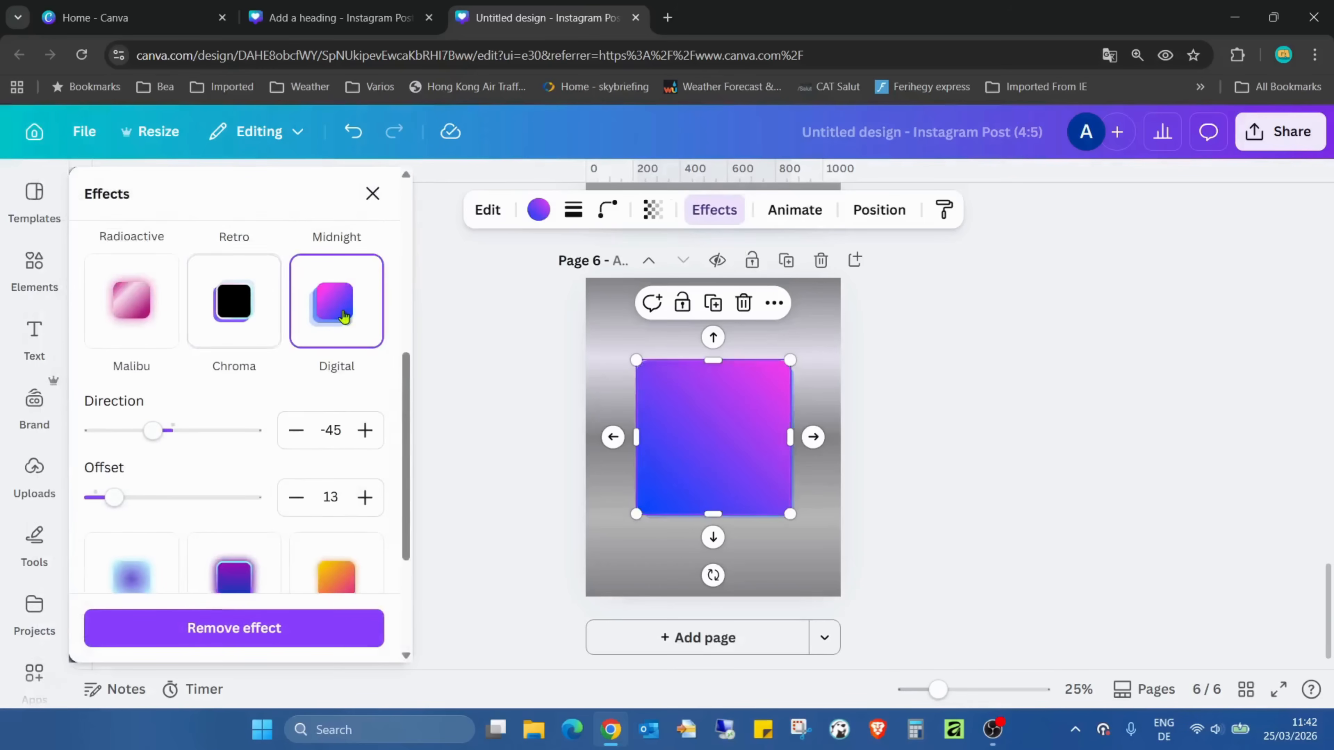
# Set the Digital effect's offset to 100 and its direction to -51 on the page 6 square
pyautogui.scroll(-2, 218, 380)
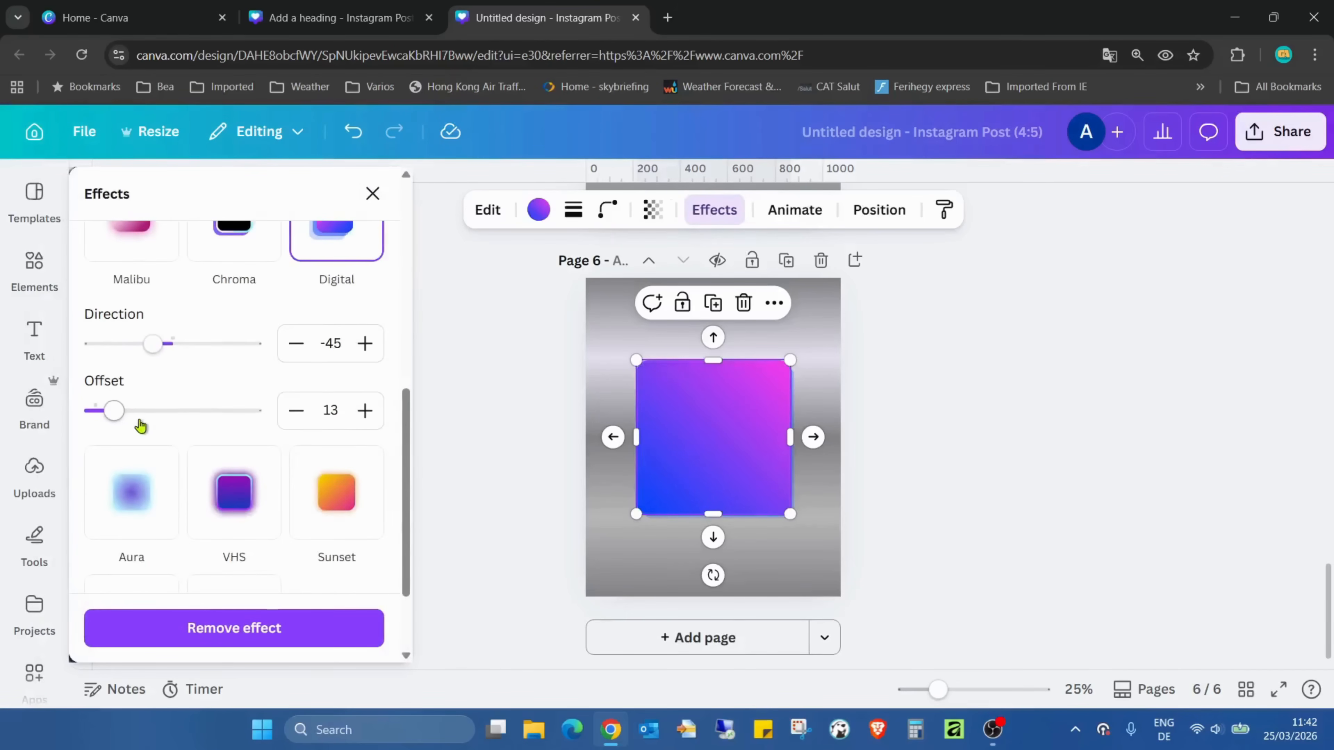
pyautogui.moveTo(115, 411); pyautogui.dragTo(257, 415)
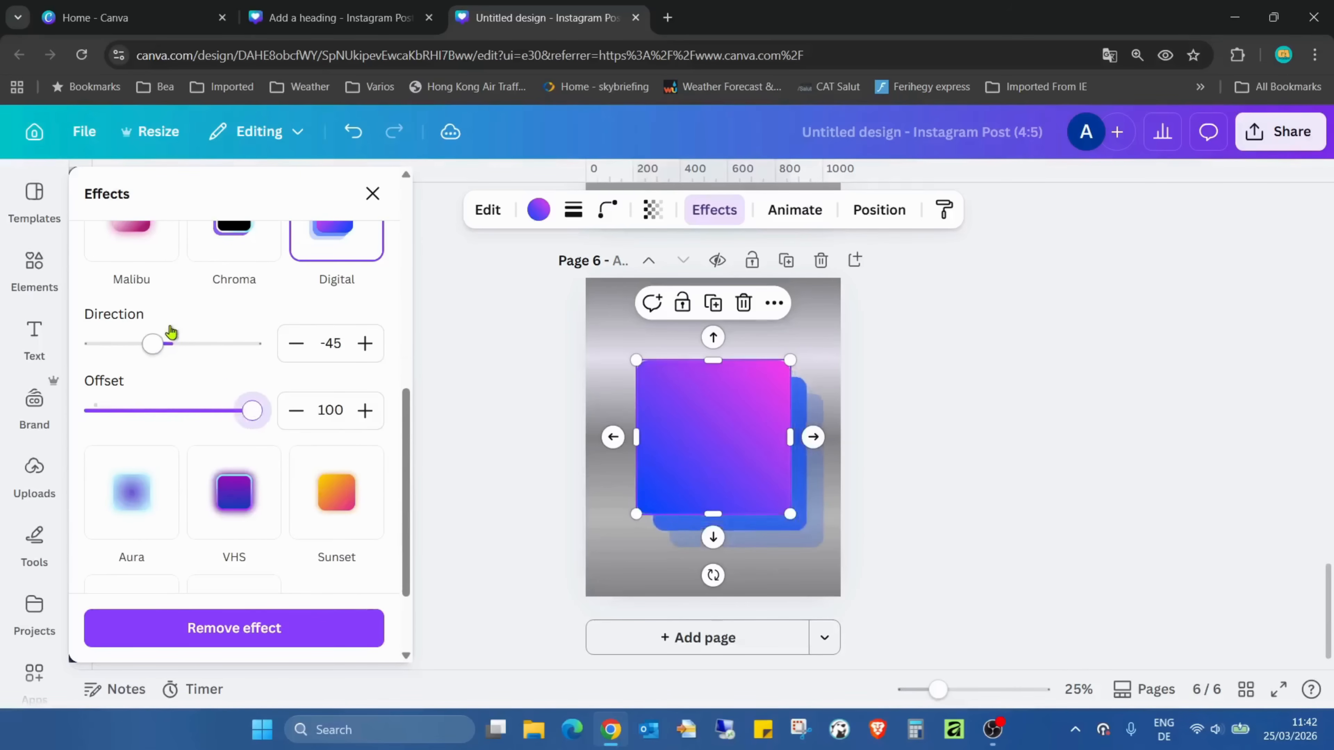
pyautogui.moveTo(151, 345)
pyautogui.mouseDown()
pyautogui.moveTo(226, 361)
pyautogui.moveTo(130, 357)
pyautogui.moveTo(152, 362)
pyautogui.mouseUp()
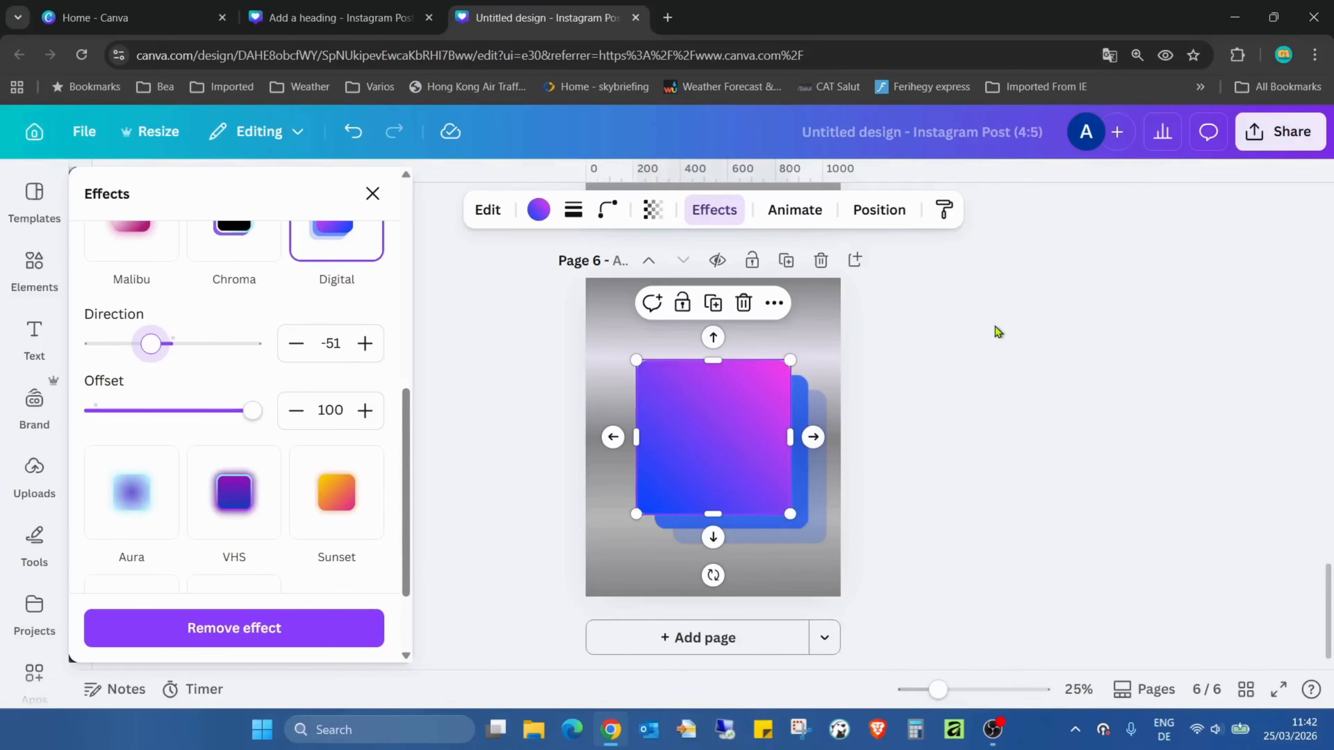
pyautogui.click(990, 328)
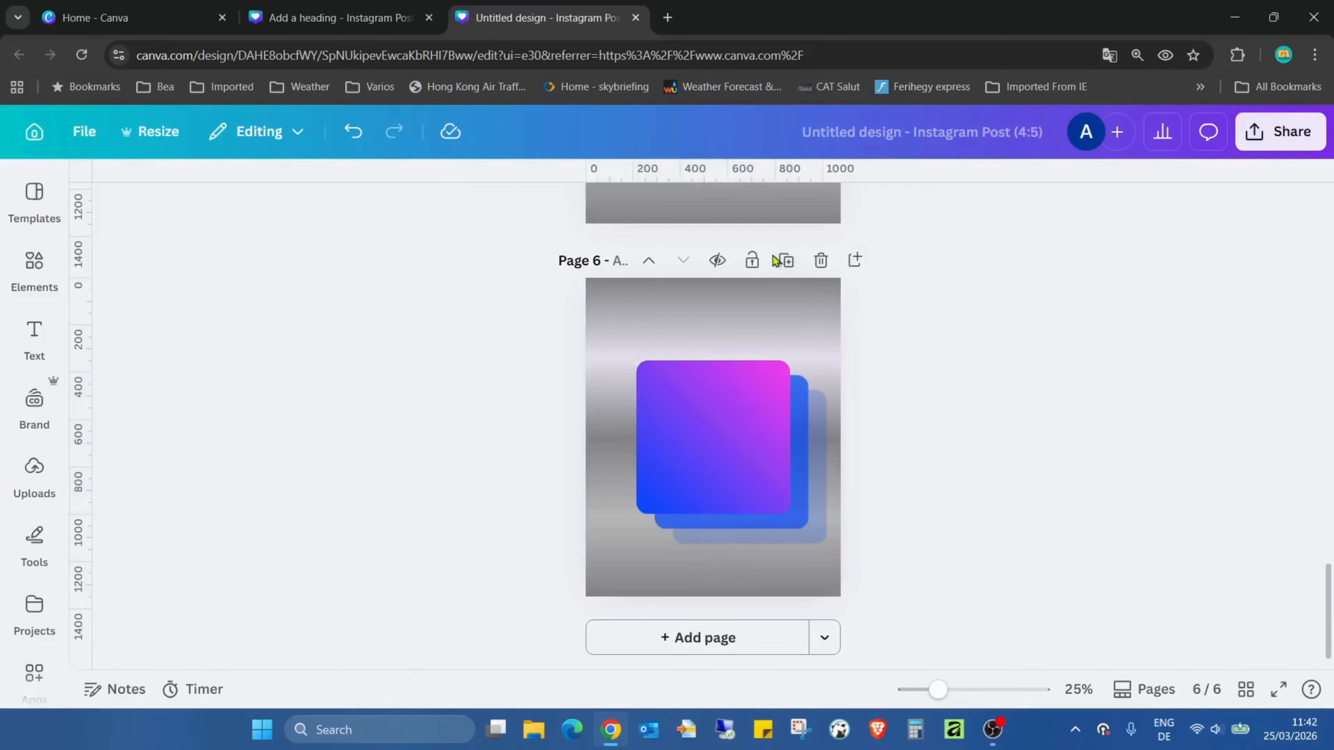
# Duplicate page 6 and apply the Aura effect with an intensity of 66 to the square on page 7
pyautogui.click(781, 267)
pyautogui.click(698, 405)
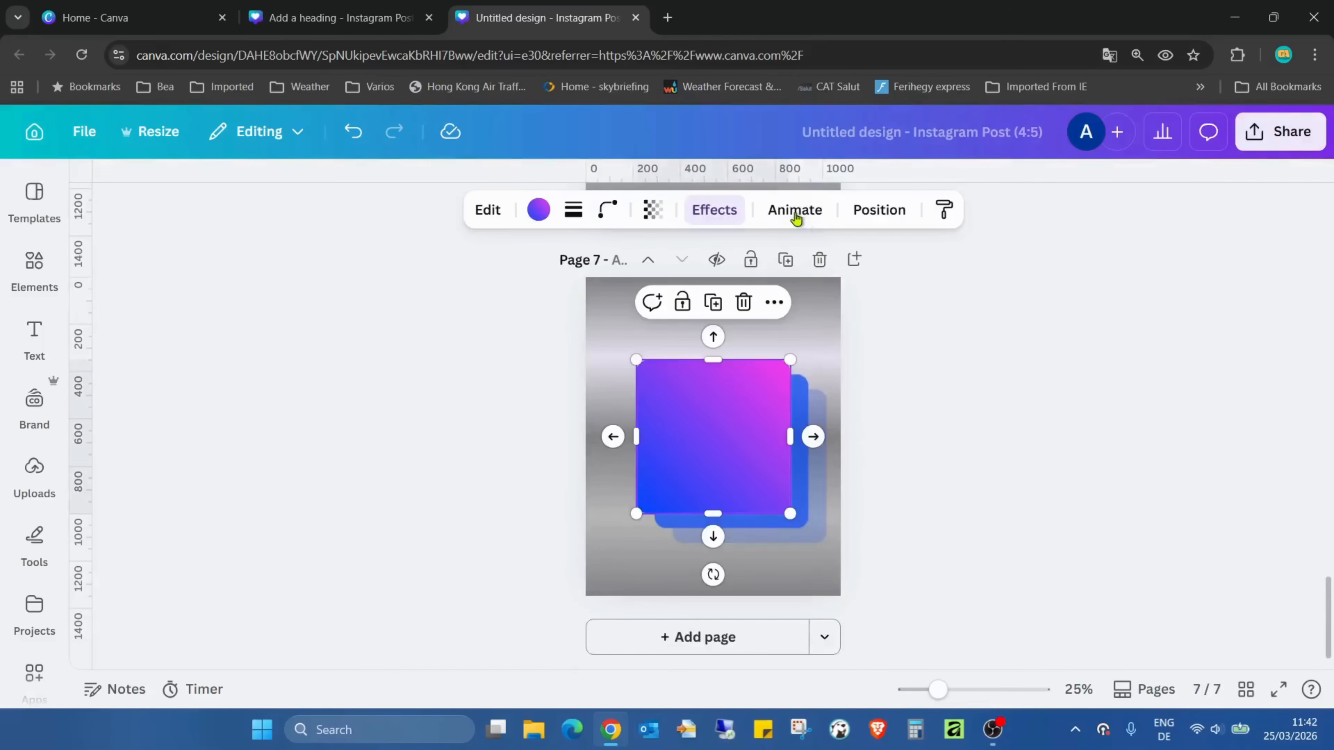
pyautogui.click(715, 213)
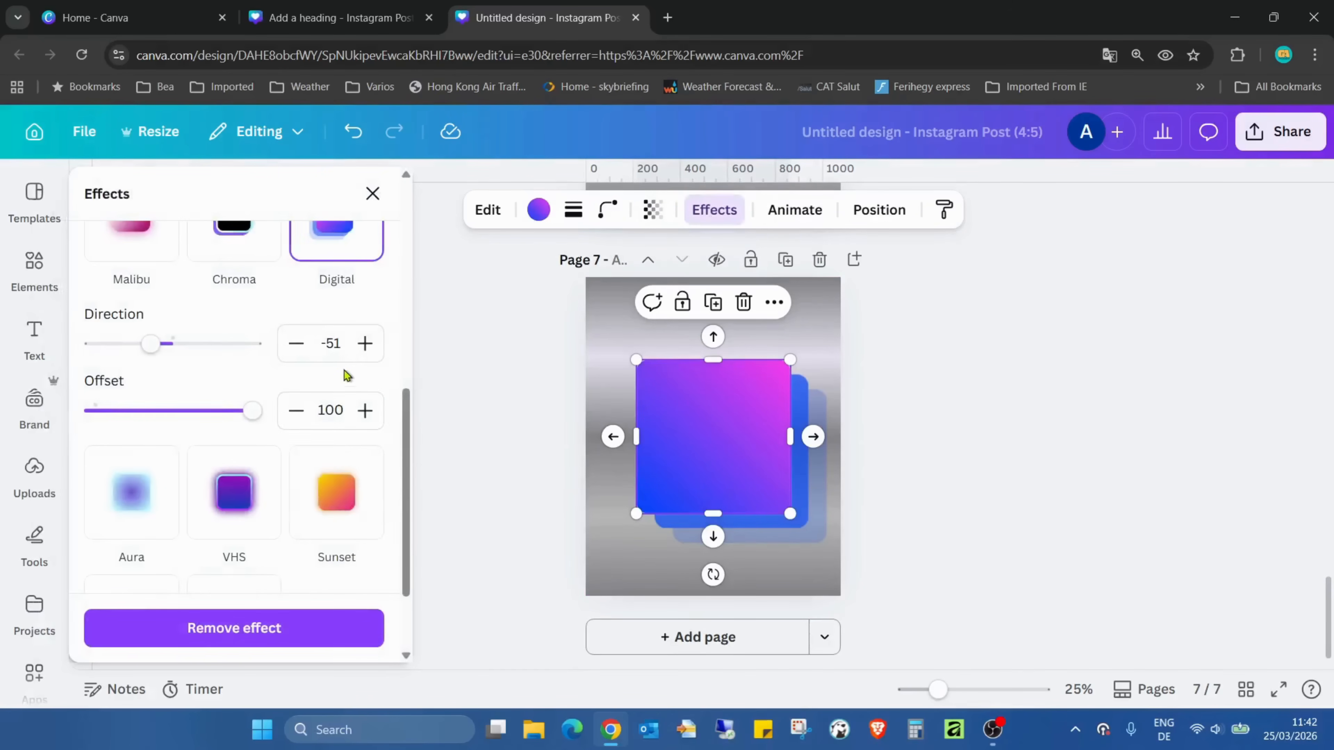
pyautogui.scroll(-2, 325, 373)
pyautogui.click(148, 377)
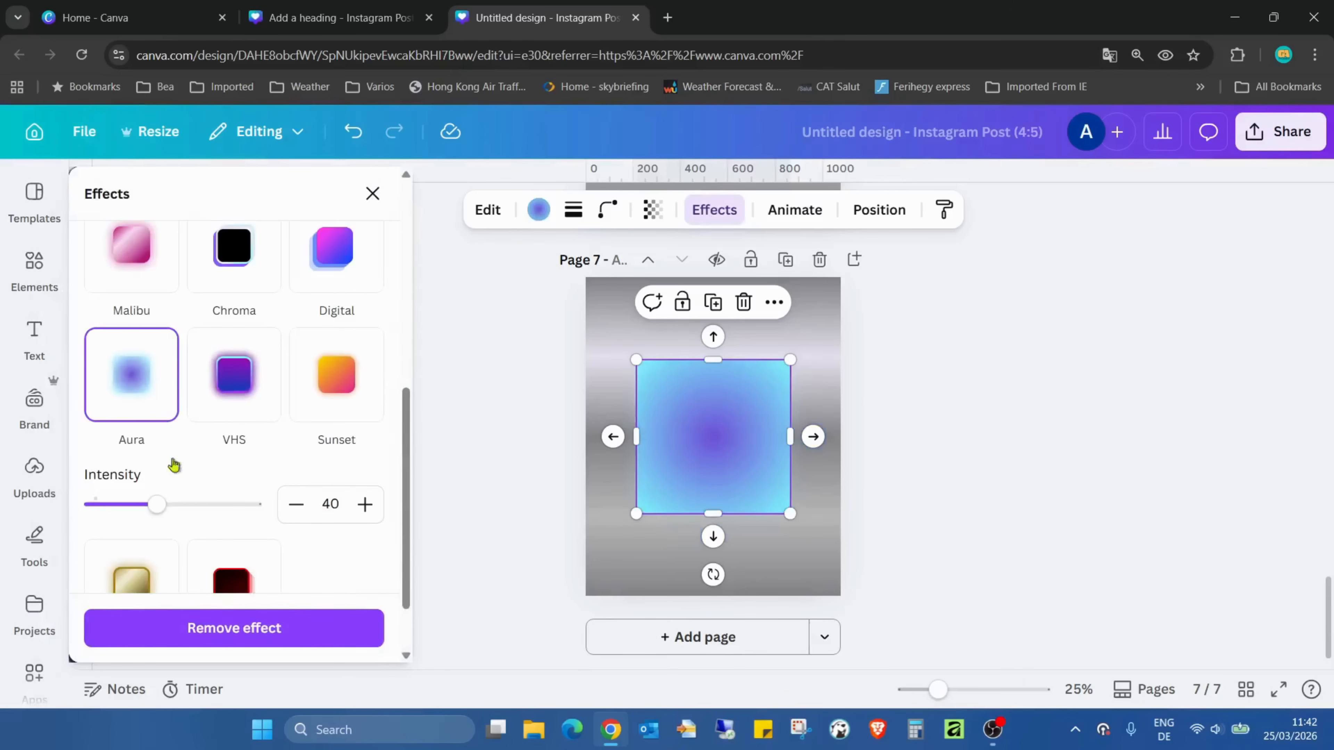
pyautogui.moveTo(156, 506); pyautogui.dragTo(202, 528)
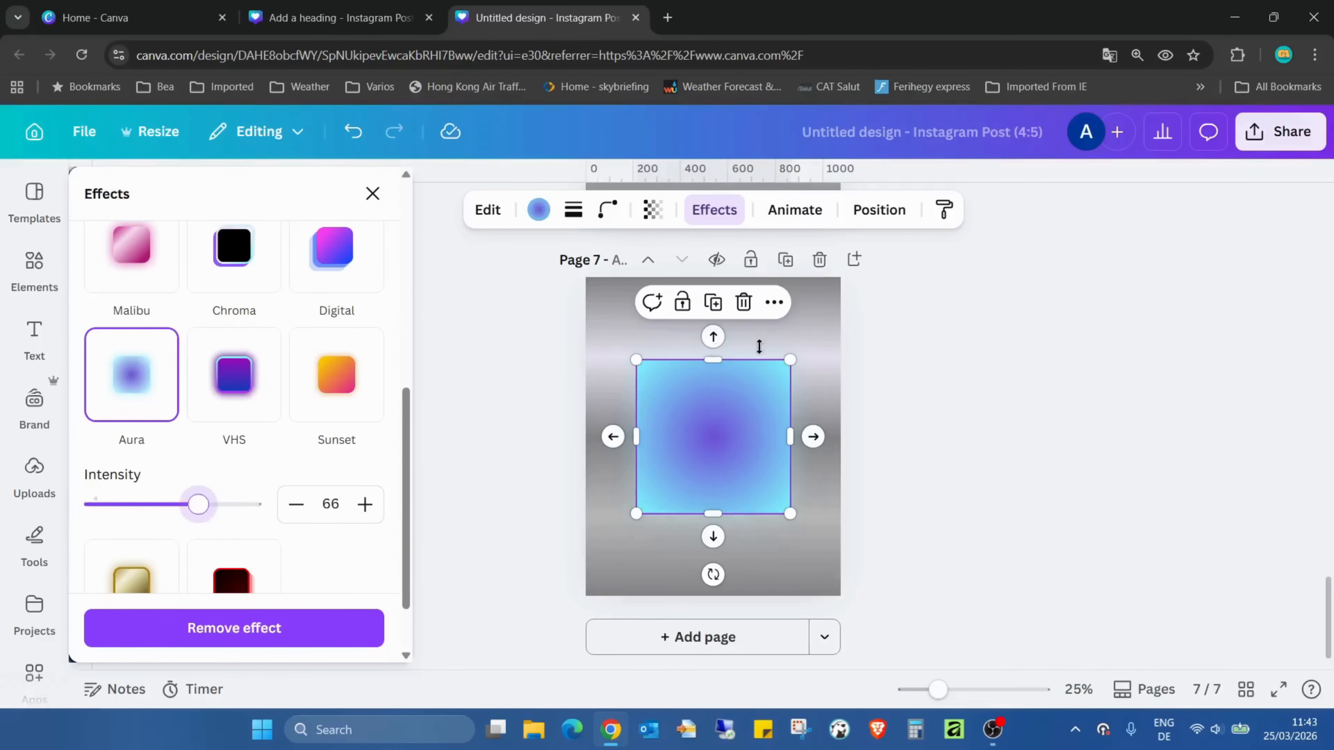
pyautogui.click(907, 302)
# Duplicate page 7 and apply the VHS effect with an intensity of 100 to the square on page 8
pyautogui.click(786, 260)
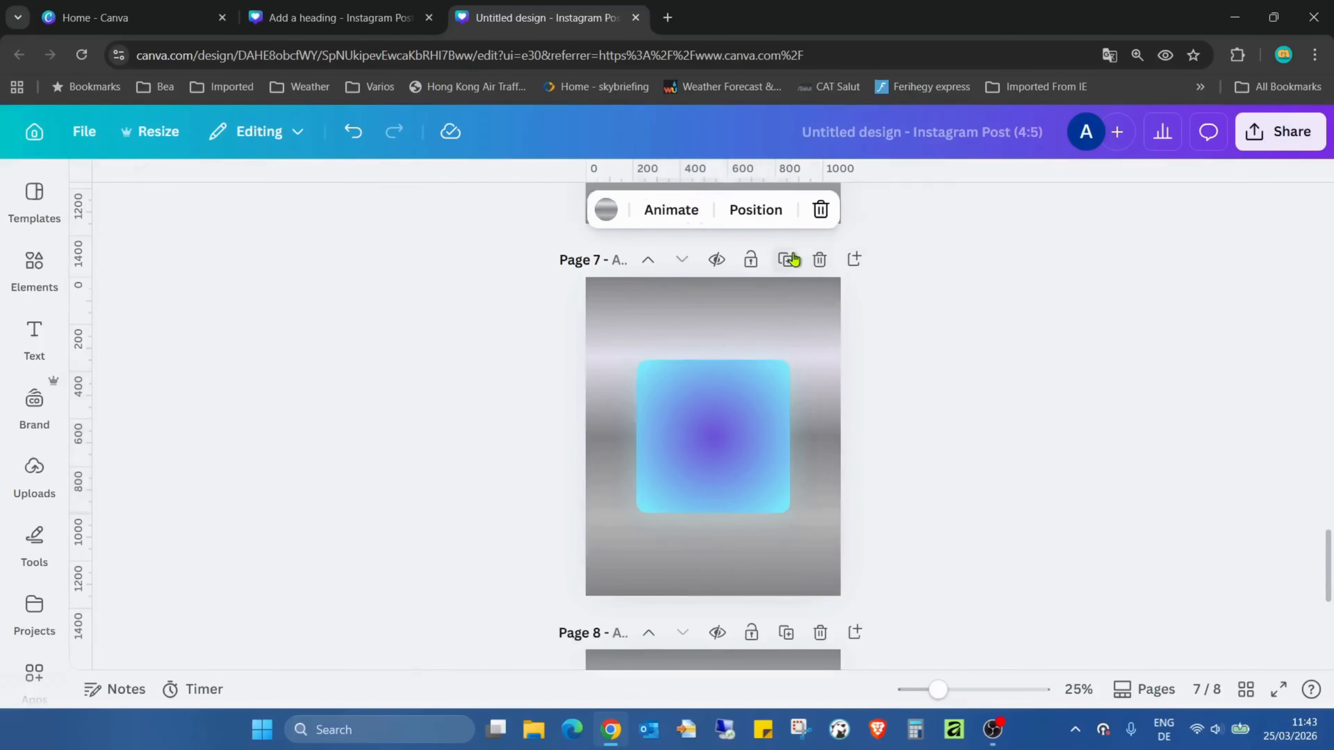
pyautogui.click(760, 468)
pyautogui.click(714, 210)
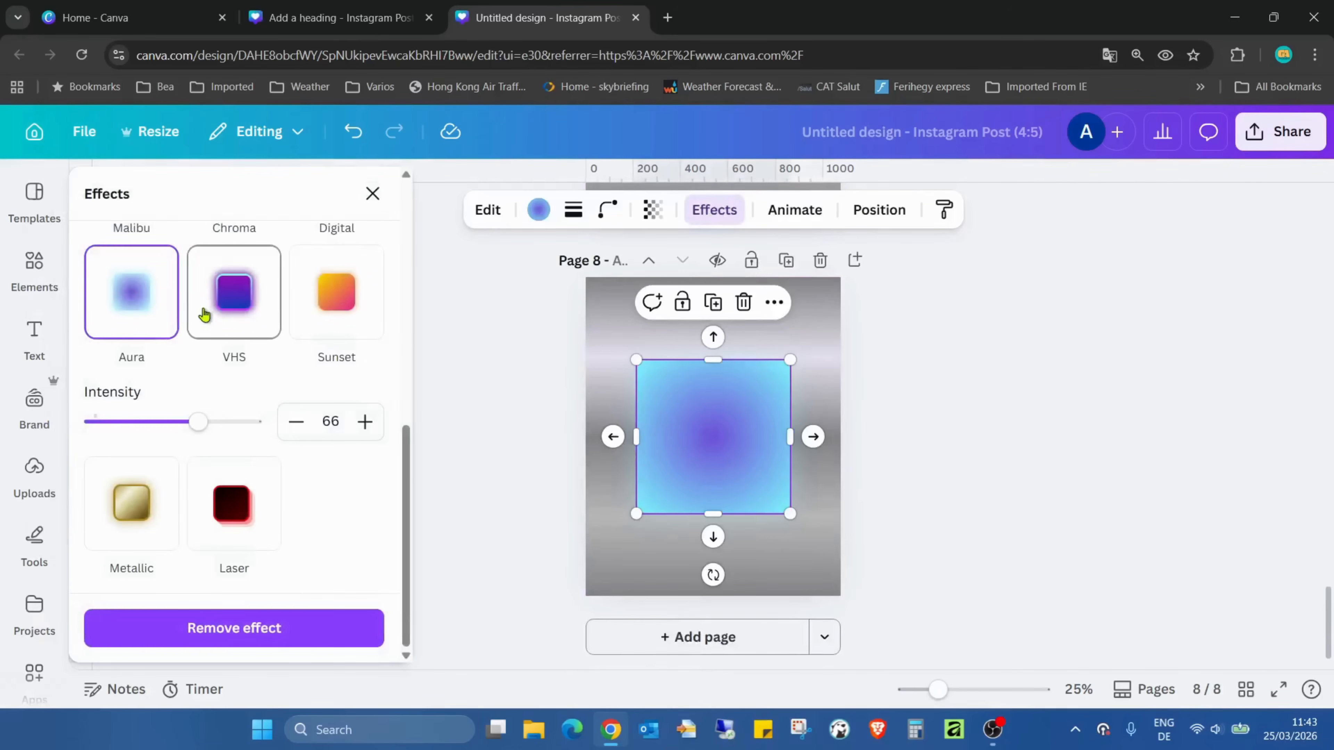
pyautogui.click(250, 298)
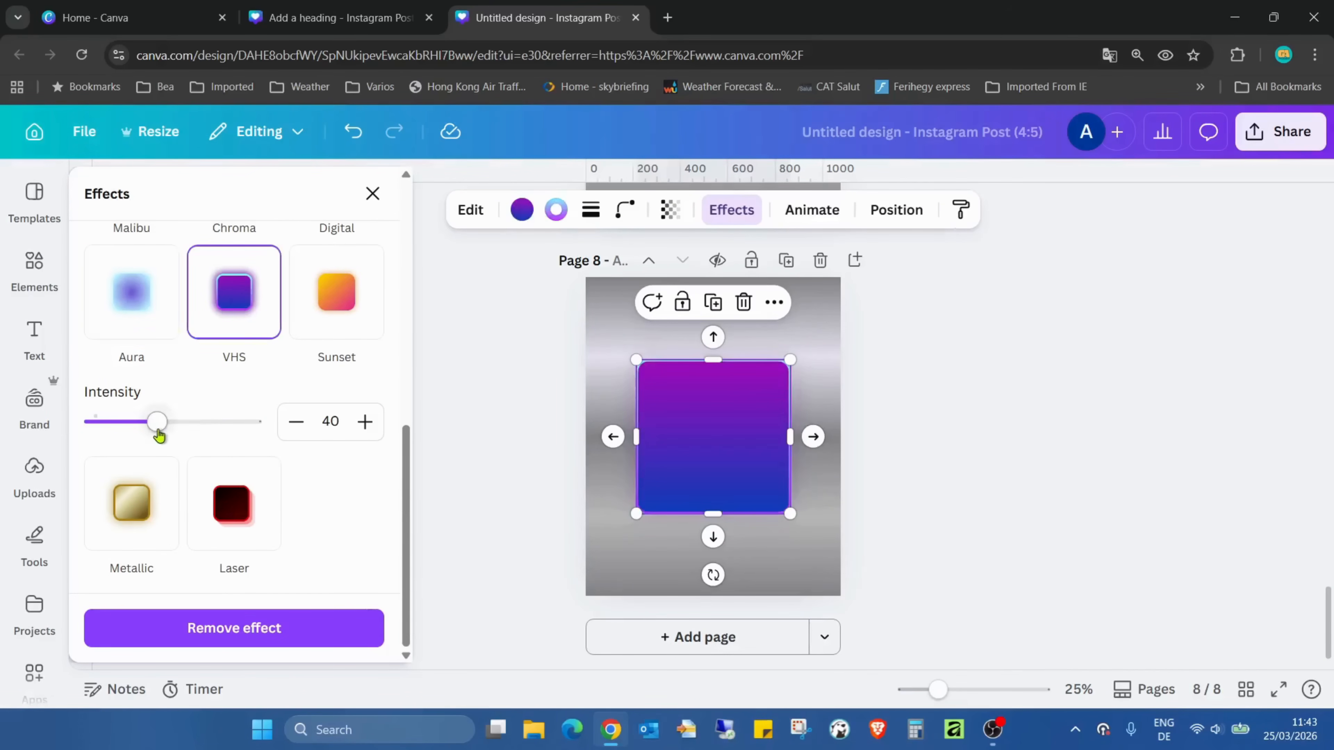
pyautogui.moveTo(158, 423); pyautogui.dragTo(263, 427)
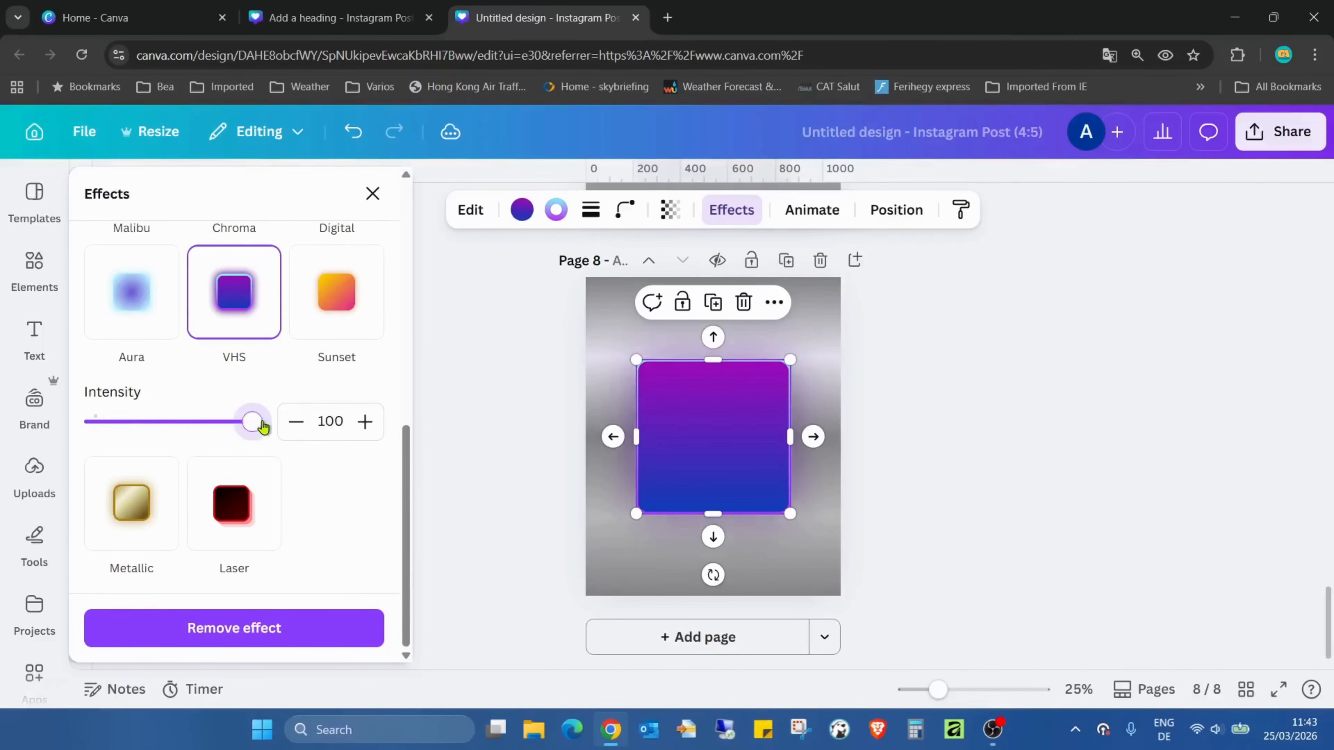
pyautogui.click(1124, 330)
# Duplicate page 8 and apply the Sunset effect to the square on page 9
pyautogui.click(786, 260)
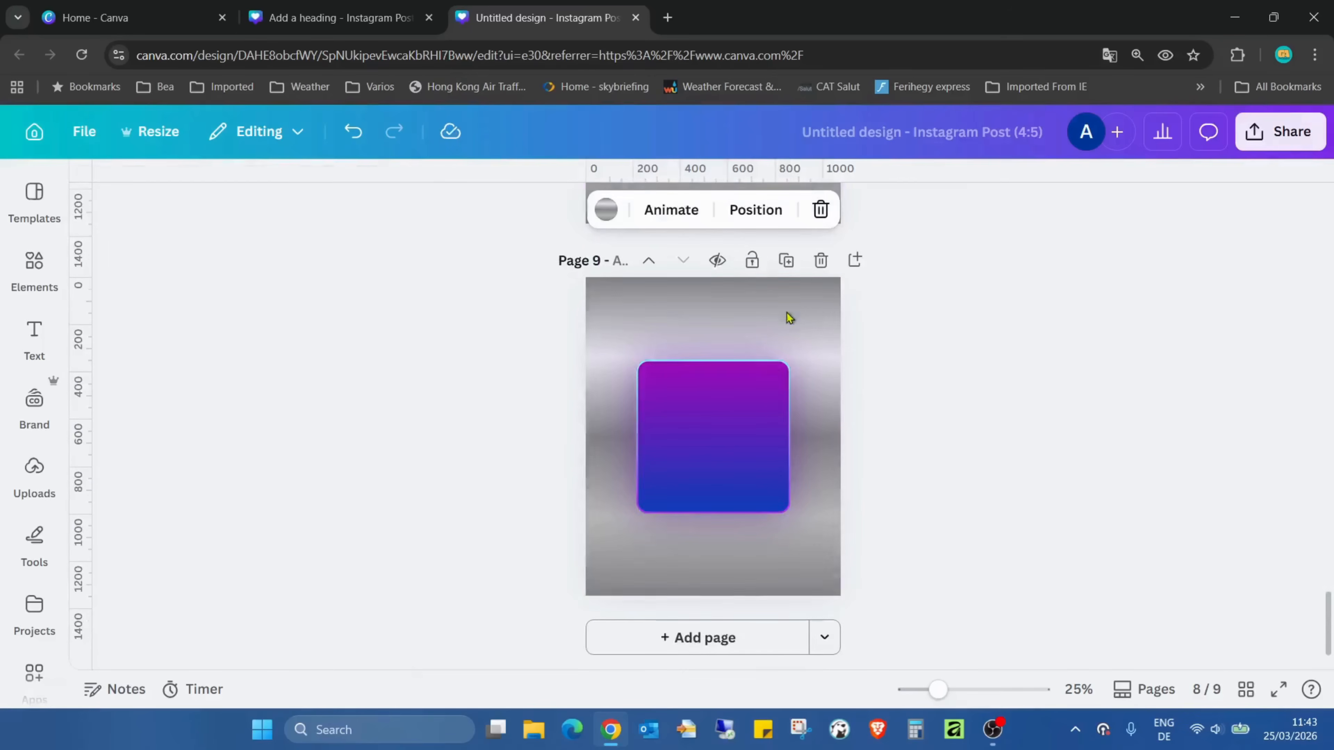
pyautogui.click(742, 419)
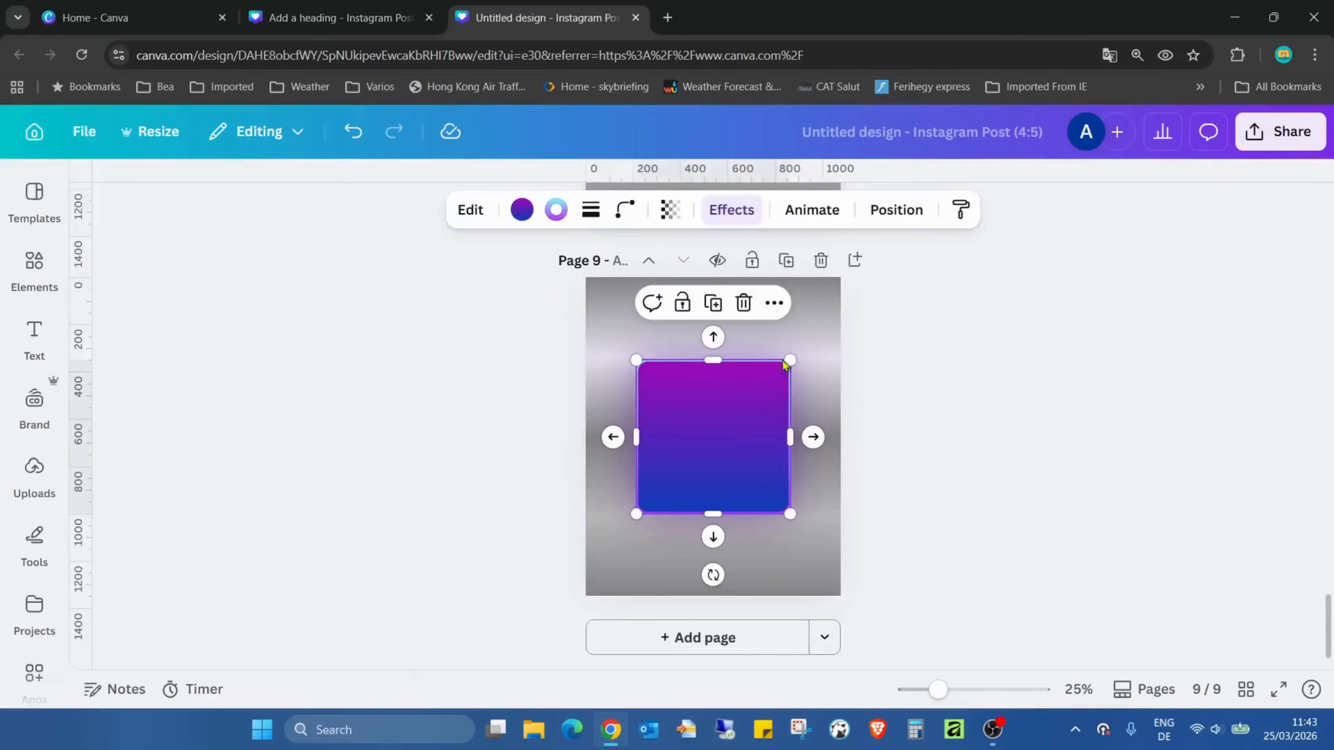
pyautogui.click(741, 210)
pyautogui.click(351, 319)
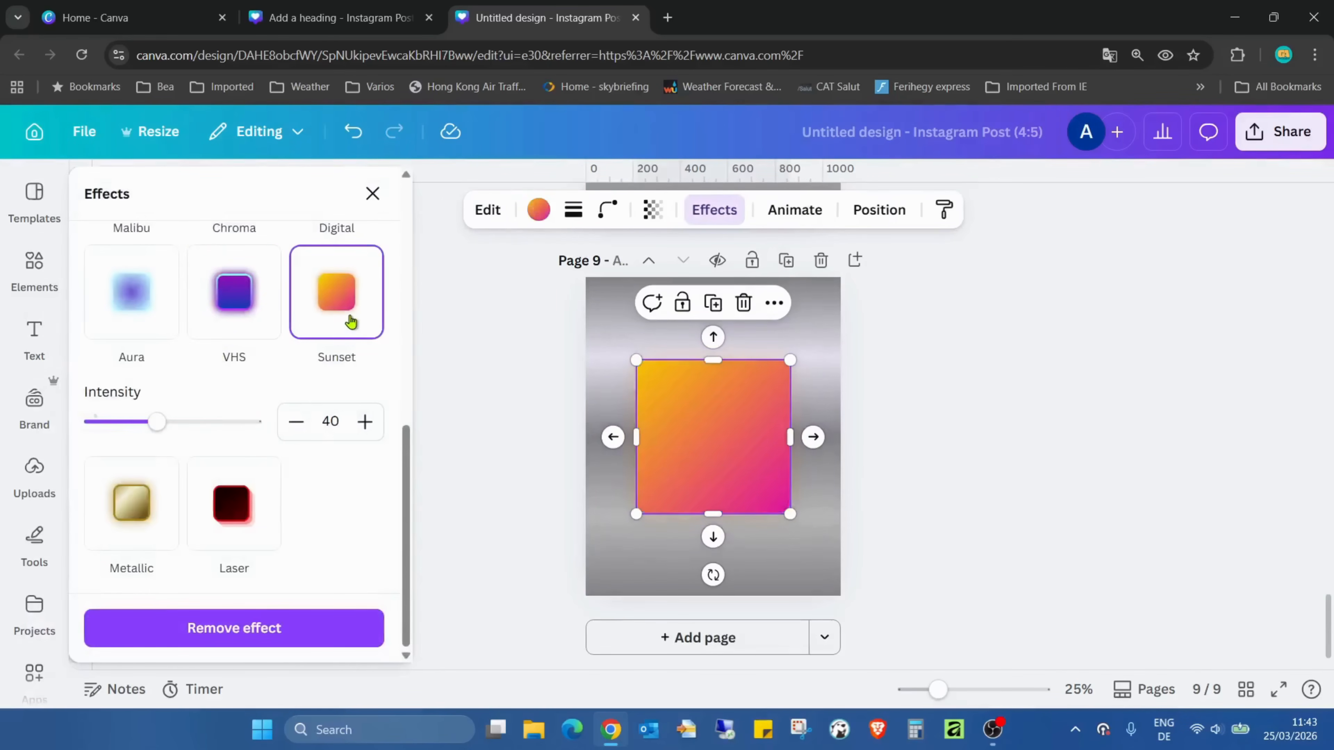
# Set the Sunset effect's intensity to 100 on the page 9 square
pyautogui.moveTo(157, 421); pyautogui.dragTo(494, 450)
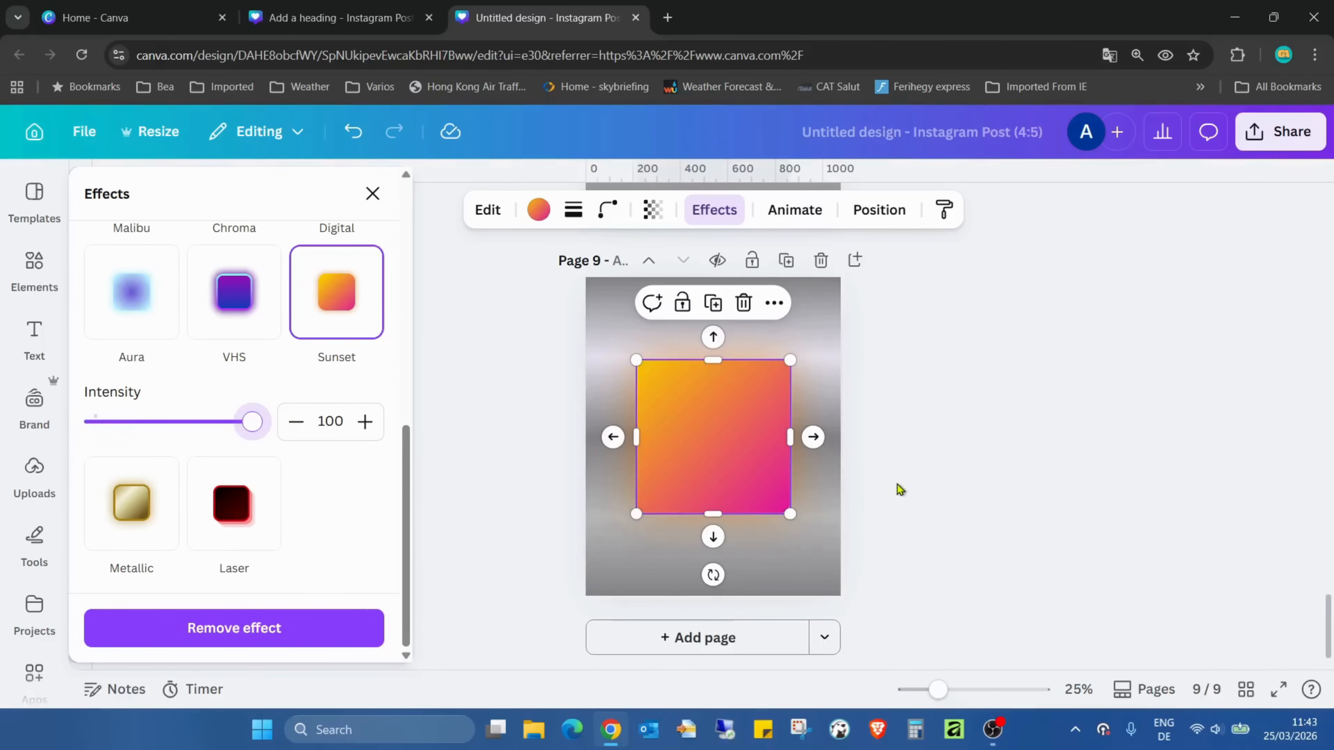
pyautogui.click(894, 390)
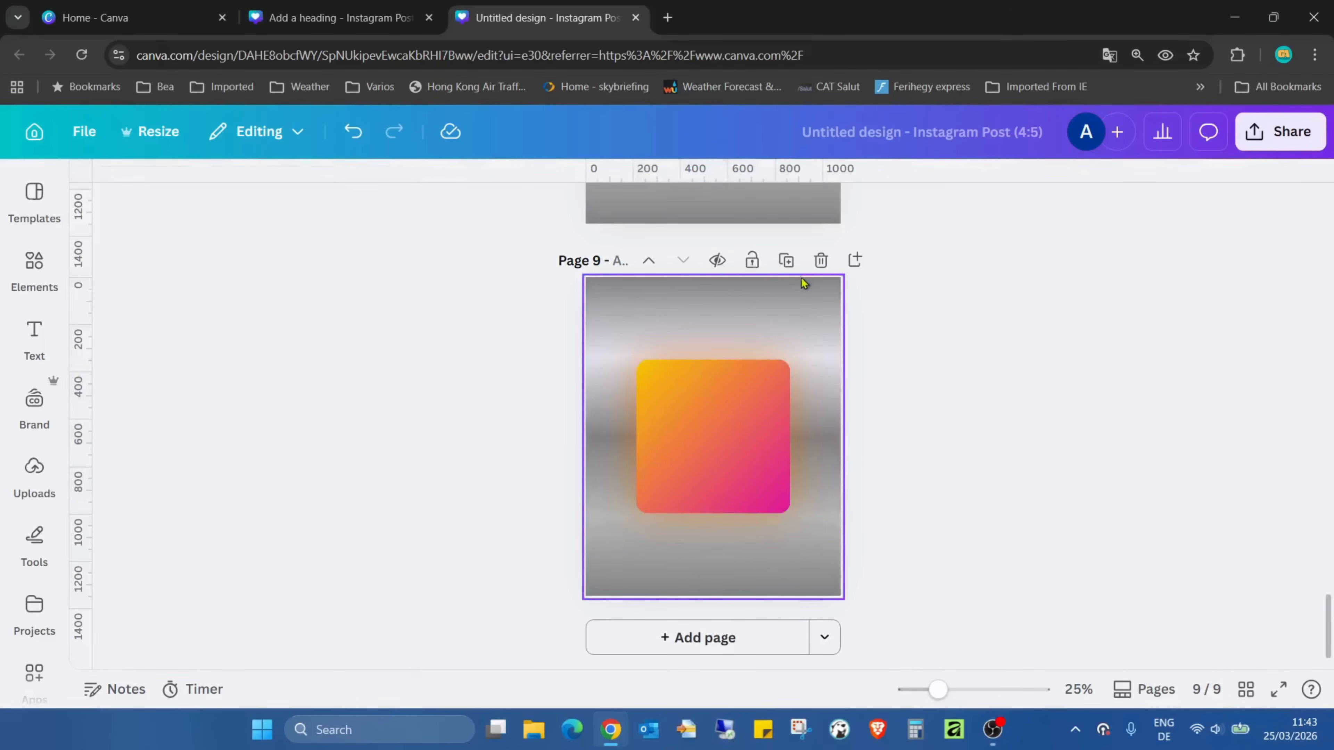
# Duplicate page 9 and apply the Metallic effect with an intensity of 86 to the square on page 10
pyautogui.click(796, 263)
pyautogui.click(765, 343)
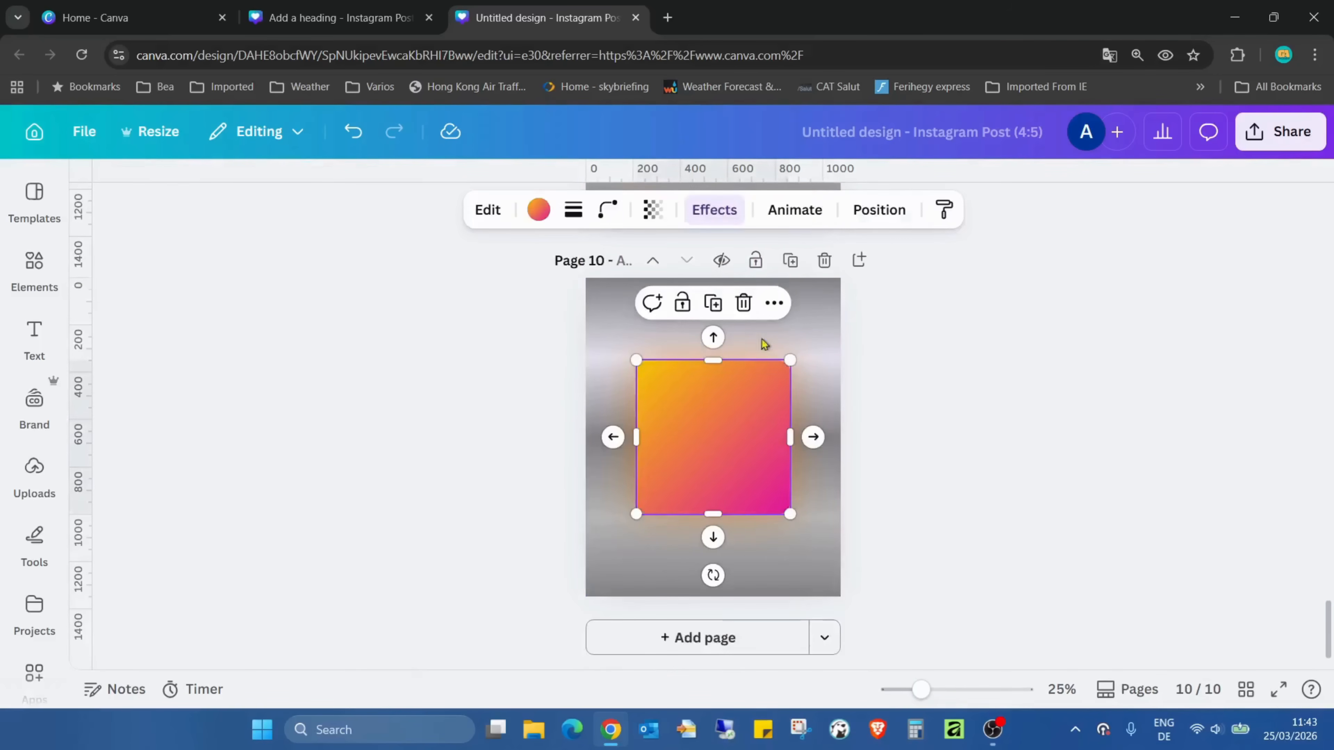
pyautogui.click(729, 209)
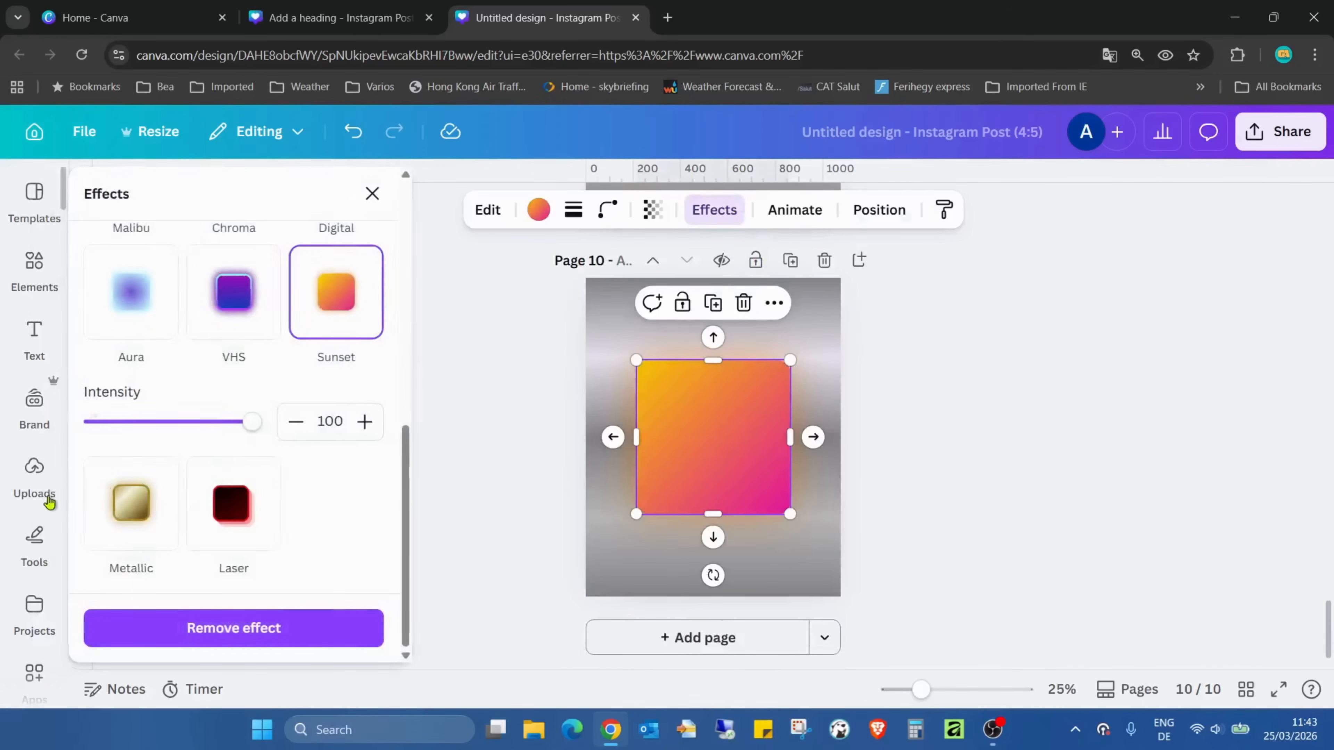
pyautogui.click(141, 499)
pyautogui.moveTo(149, 553)
pyautogui.mouseDown()
pyautogui.moveTo(369, 562)
pyautogui.moveTo(105, 577)
pyautogui.moveTo(390, 577)
pyautogui.mouseUp()
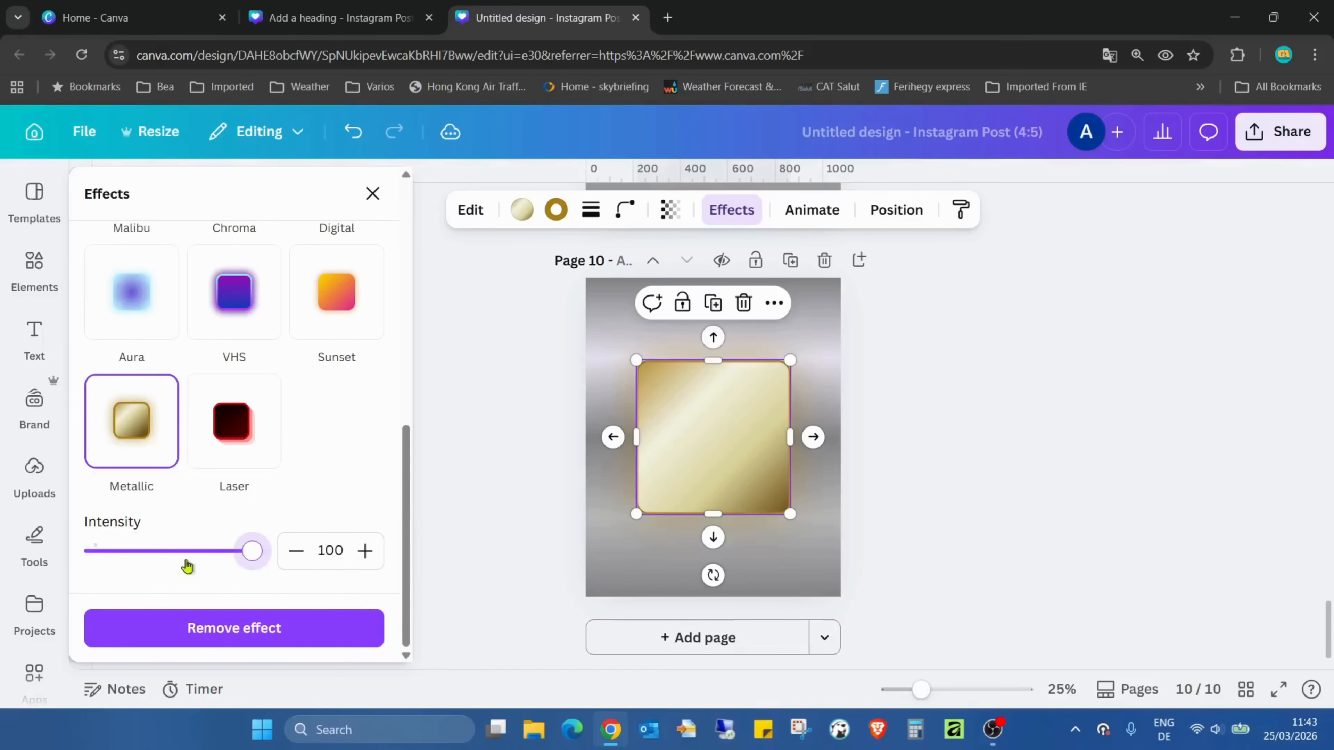
pyautogui.moveTo(188, 566); pyautogui.dragTo(148, 567)
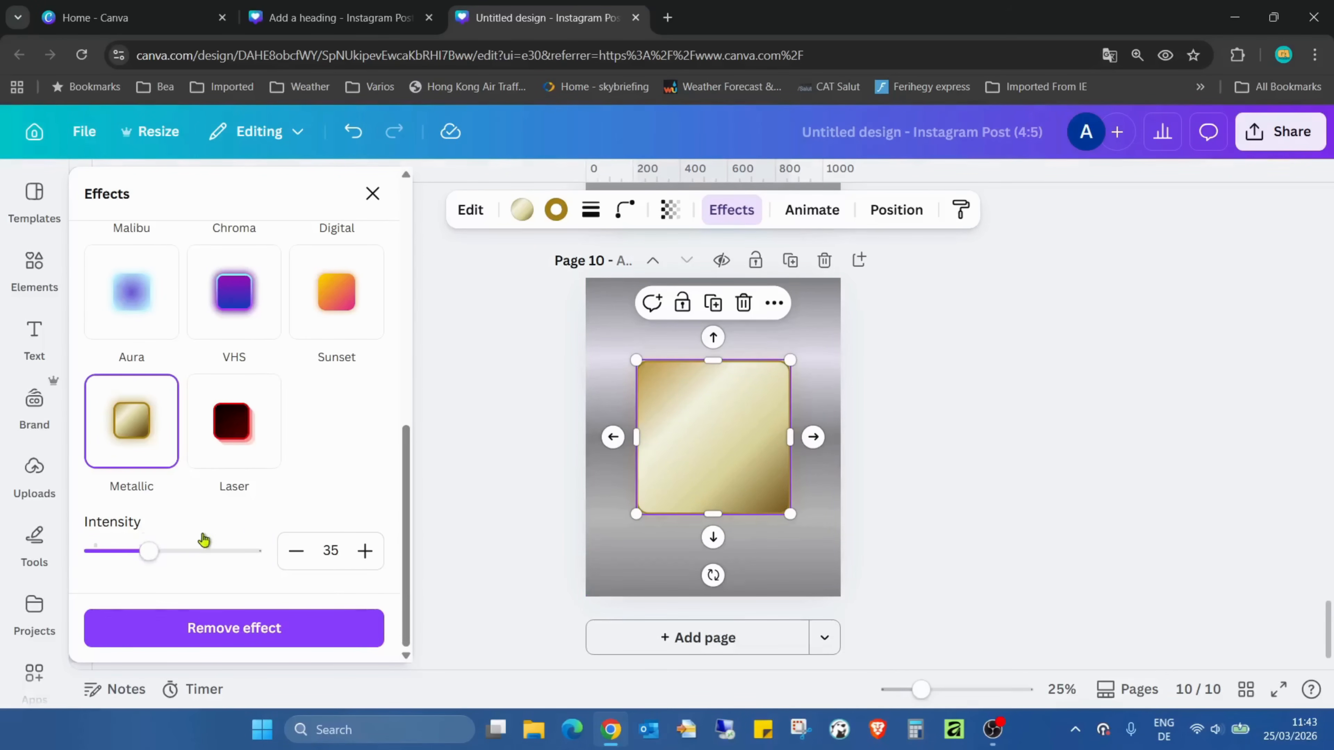
pyautogui.moveTo(160, 553)
pyautogui.mouseDown()
pyautogui.moveTo(288, 549)
pyautogui.moveTo(120, 553)
pyautogui.moveTo(341, 561)
pyautogui.mouseUp()
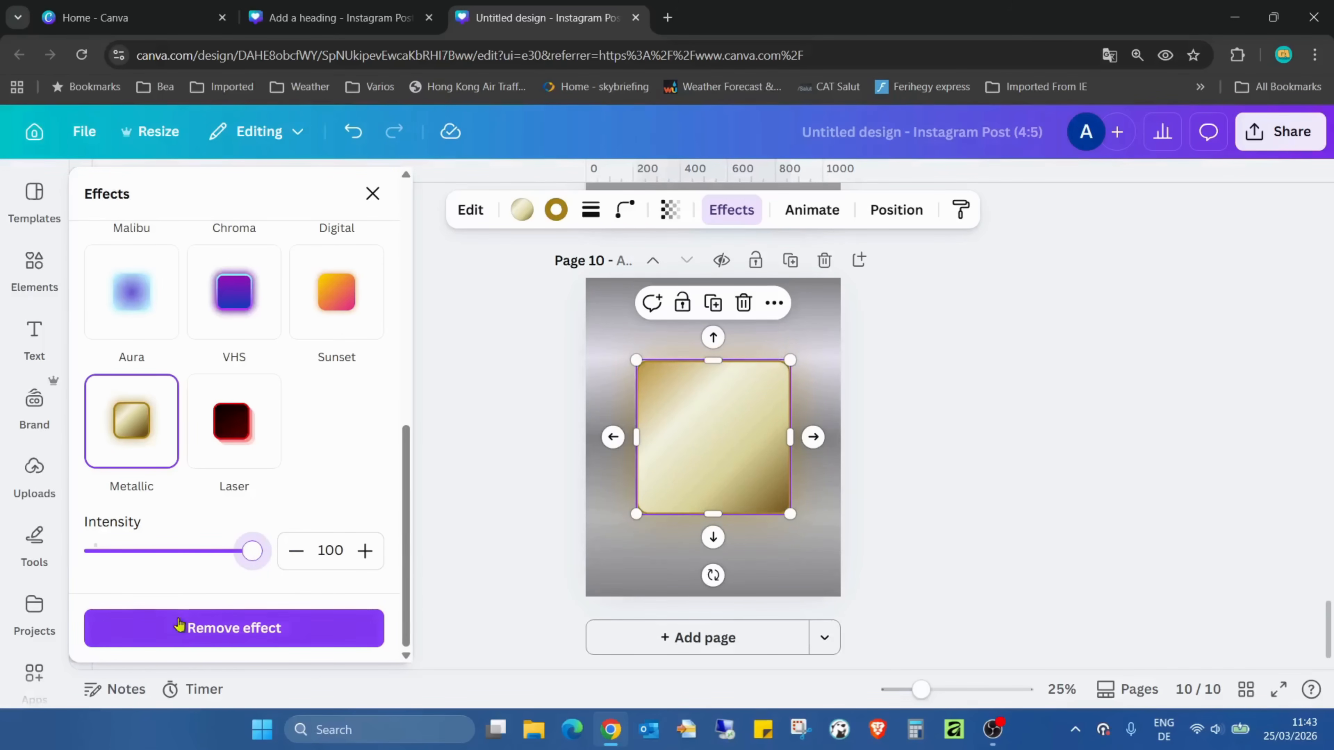
pyautogui.moveTo(252, 550)
pyautogui.mouseDown()
pyautogui.moveTo(223, 554)
pyautogui.moveTo(235, 552)
pyautogui.mouseUp()
pyautogui.click(1021, 390)
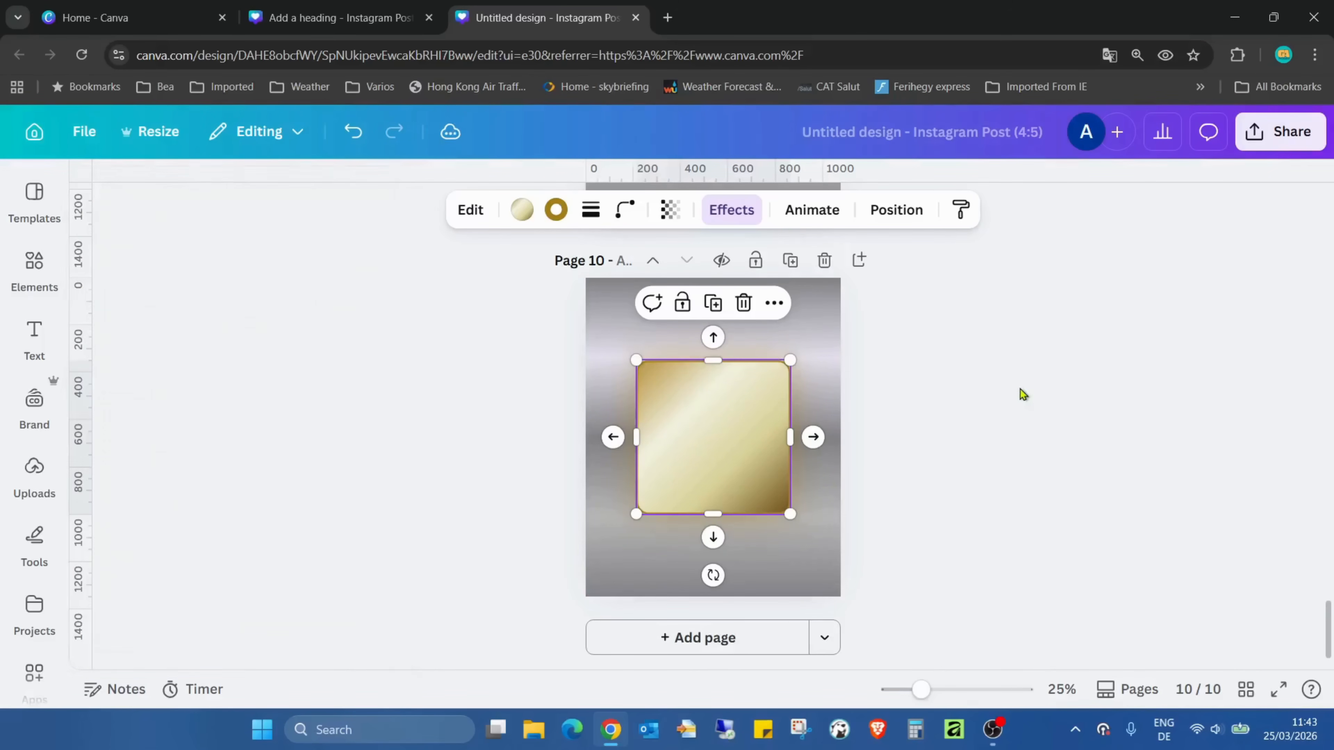
# Duplicate page 10 and apply the Laser effect to the square on page 11
pyautogui.click(791, 260)
pyautogui.click(735, 512)
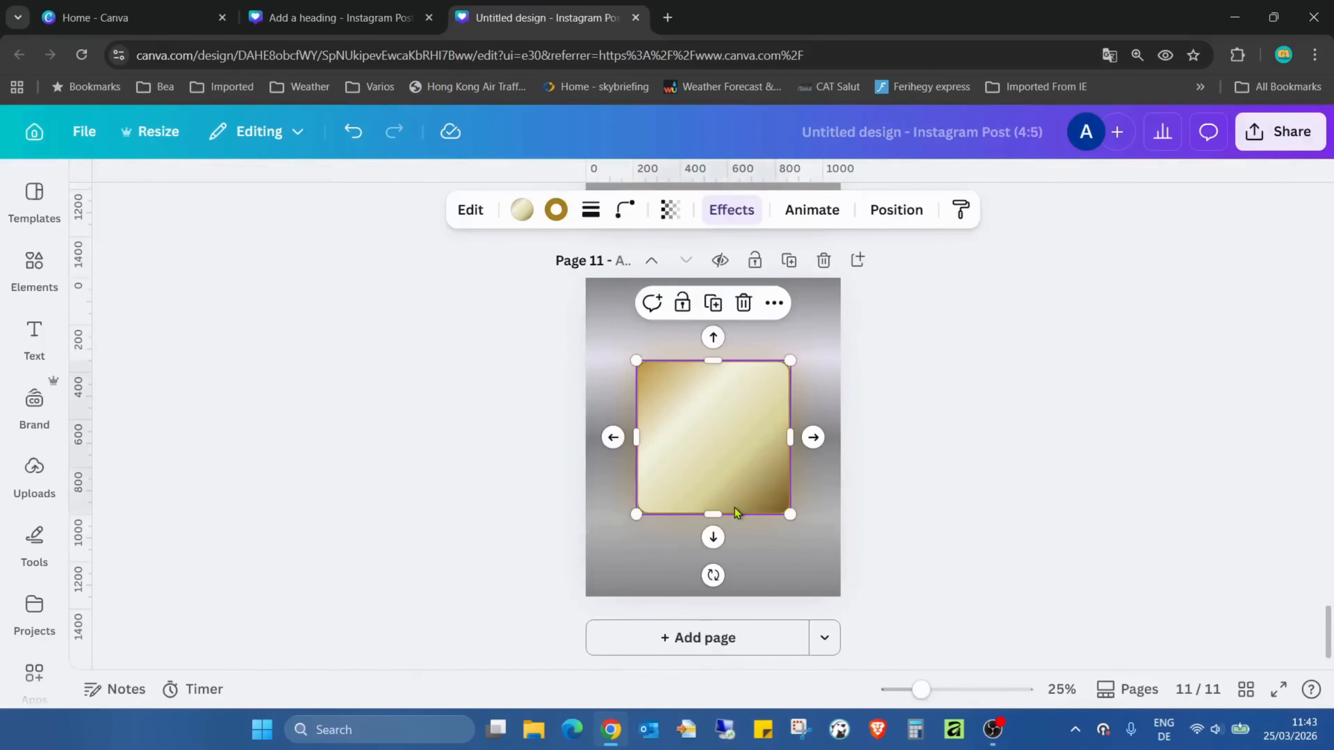
pyautogui.click(725, 224)
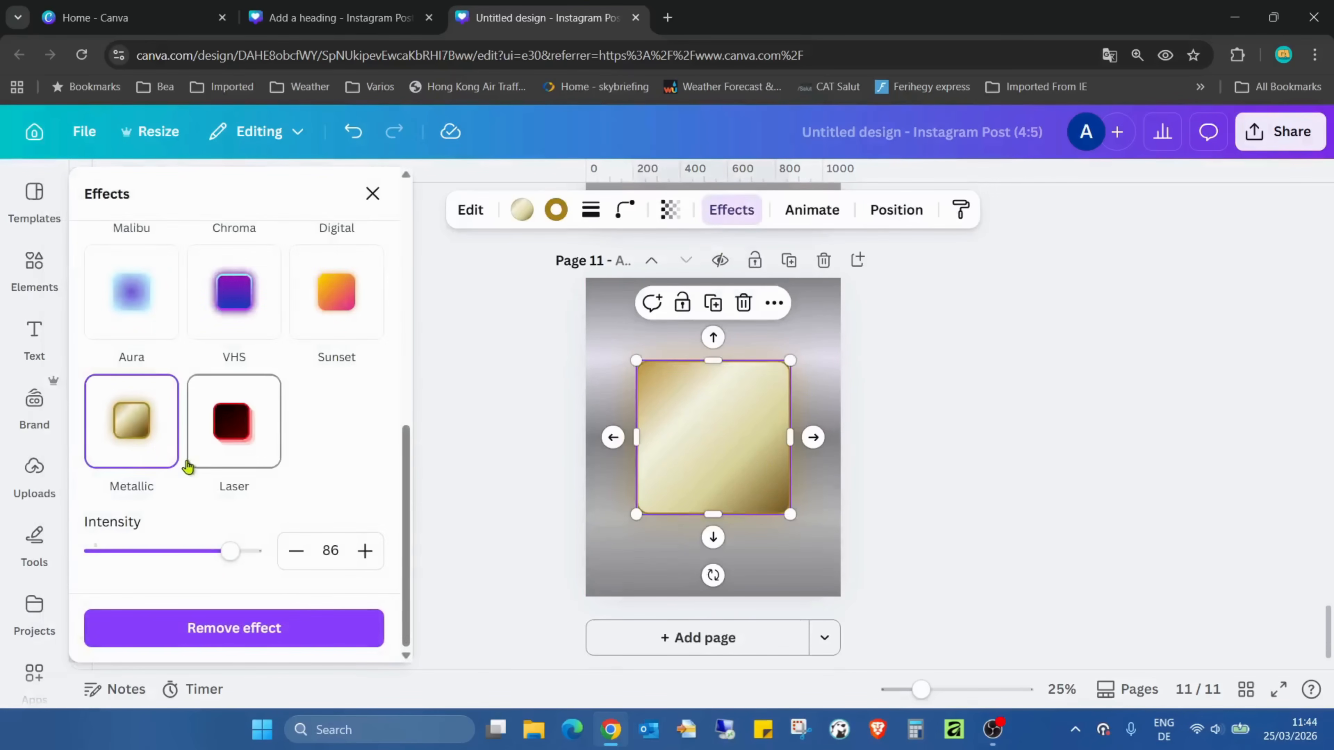
pyautogui.click(224, 426)
# Set the Laser effect's offset to 100 on the page 11 square and shift its shadow direction slightly downward
pyautogui.scroll(-1, 231, 436)
pyautogui.moveTo(108, 551); pyautogui.dragTo(318, 564)
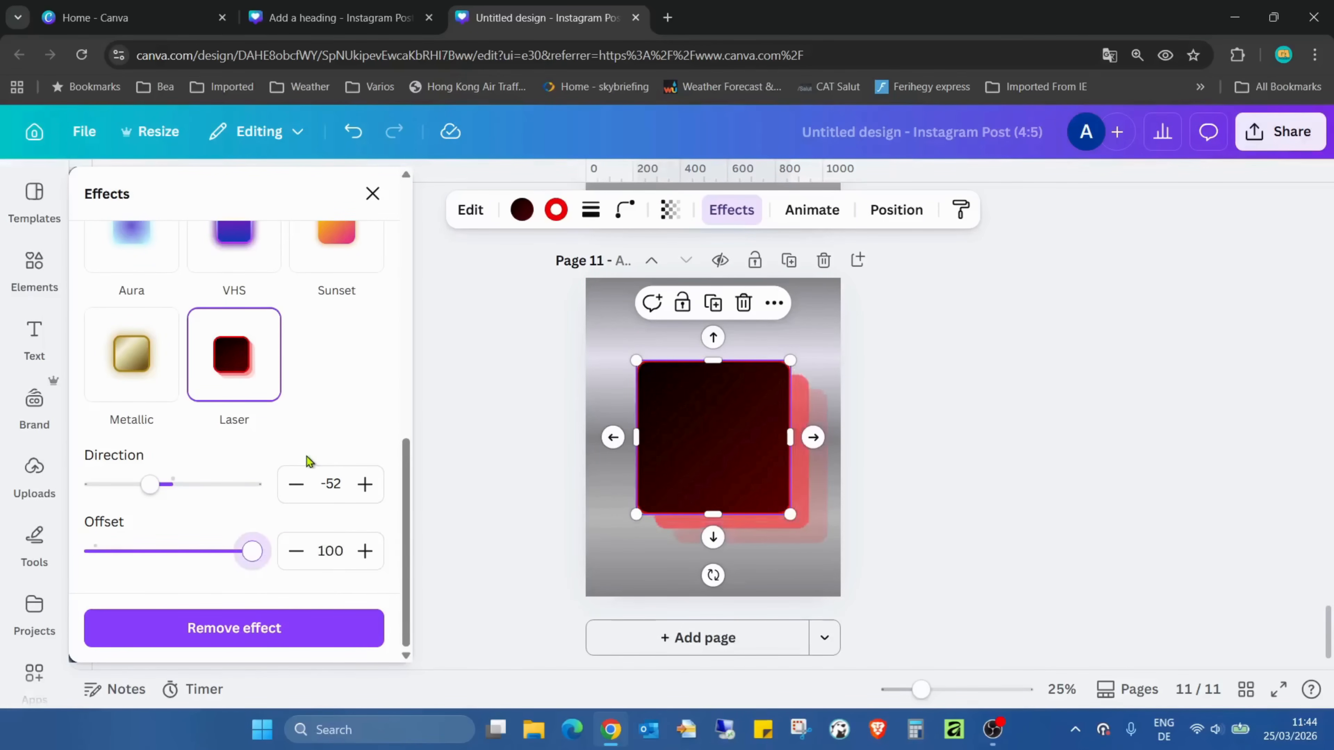
pyautogui.scroll(1, 309, 452)
pyautogui.scroll(1, 320, 463)
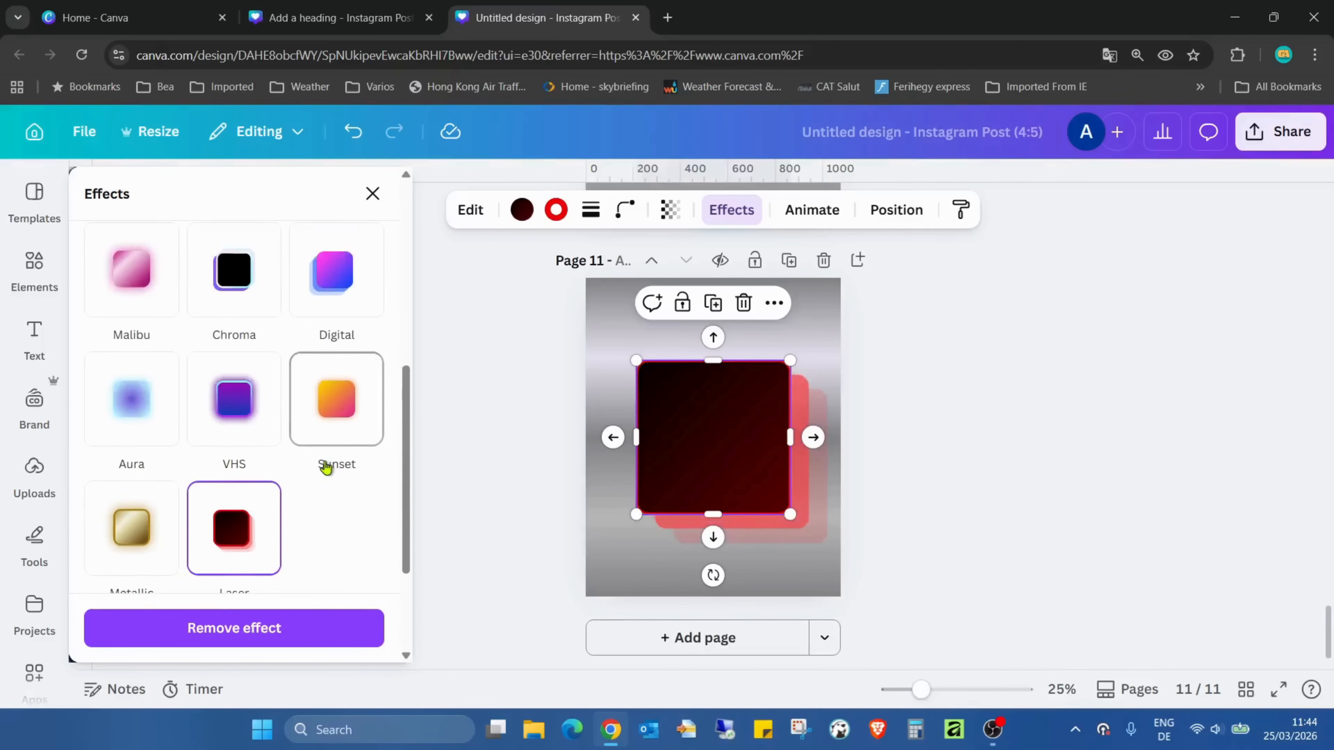
pyautogui.scroll(-2, 315, 363)
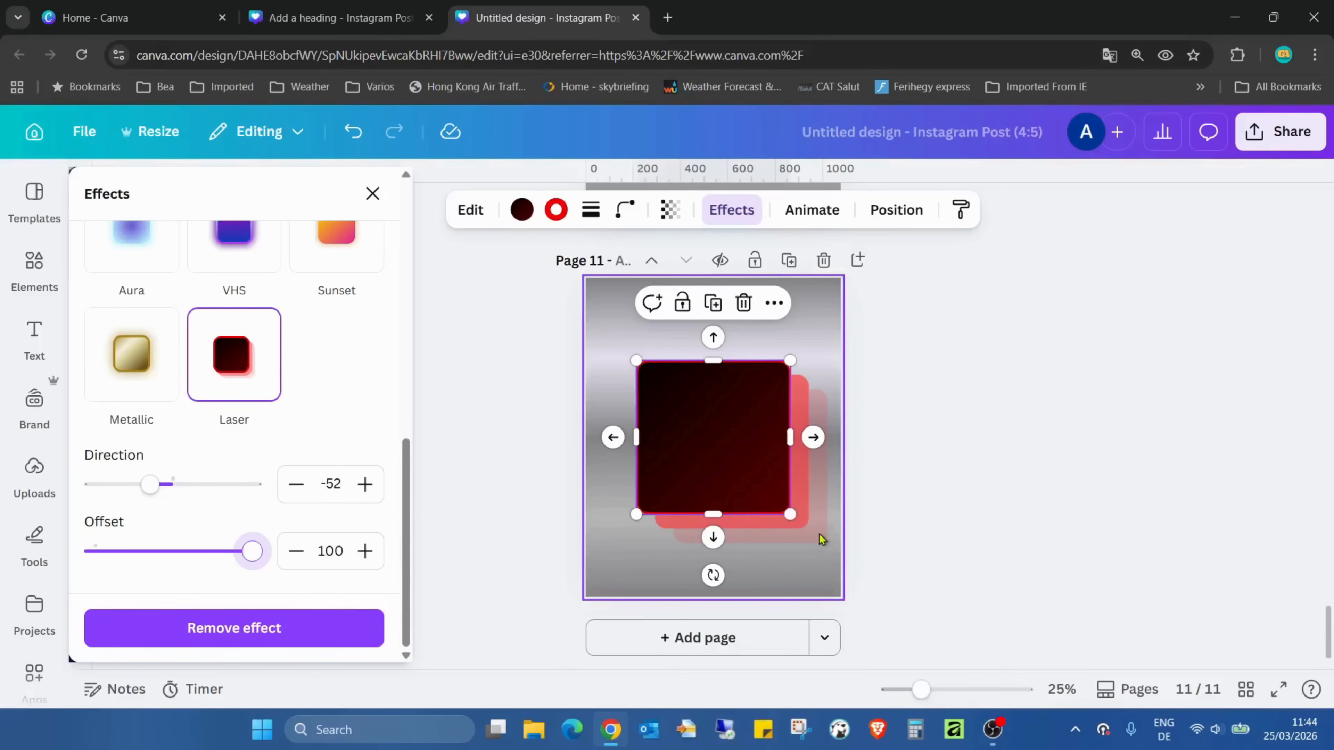
pyautogui.moveTo(147, 491)
pyautogui.mouseDown()
pyautogui.moveTo(262, 507)
pyautogui.moveTo(137, 499)
pyautogui.moveTo(157, 502)
pyautogui.mouseUp()
# Try the Digital effect on the page 11 square with an offset of 94 and a direction of -37
pyautogui.scroll(4, 176, 472)
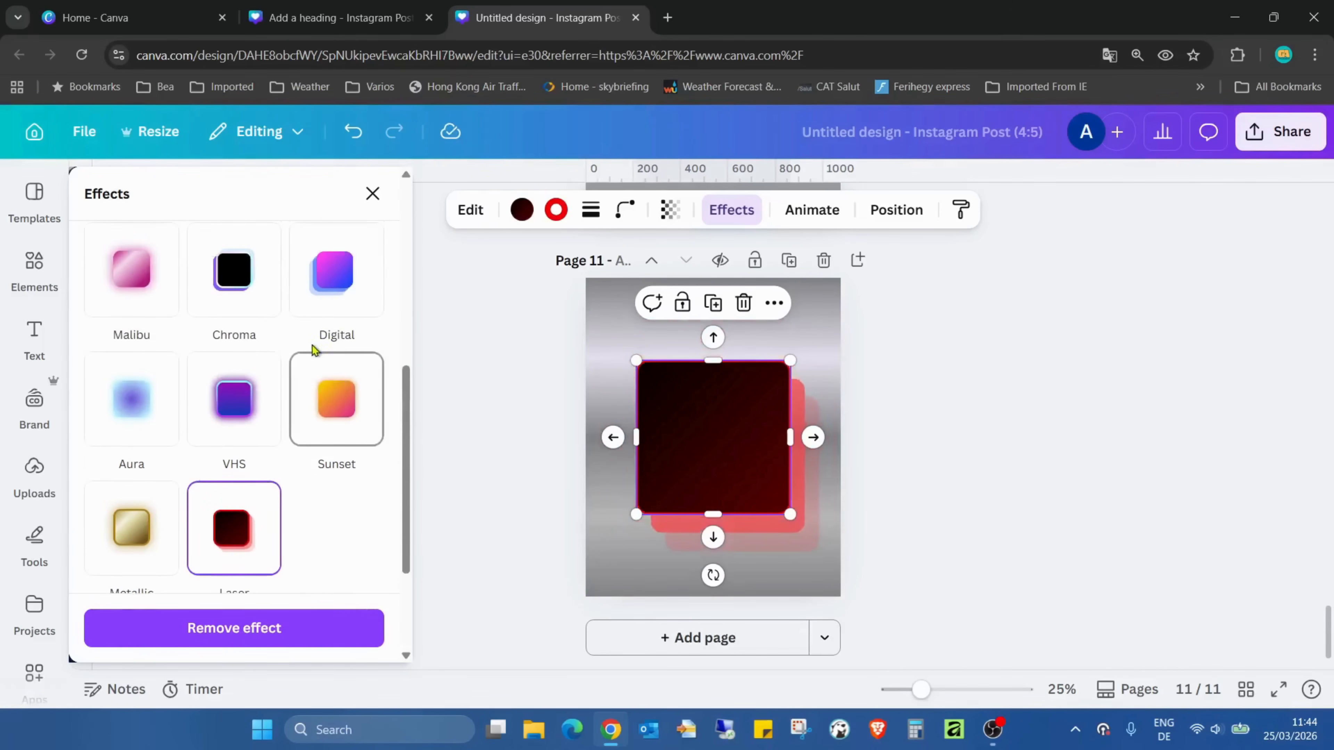
pyautogui.click(329, 299)
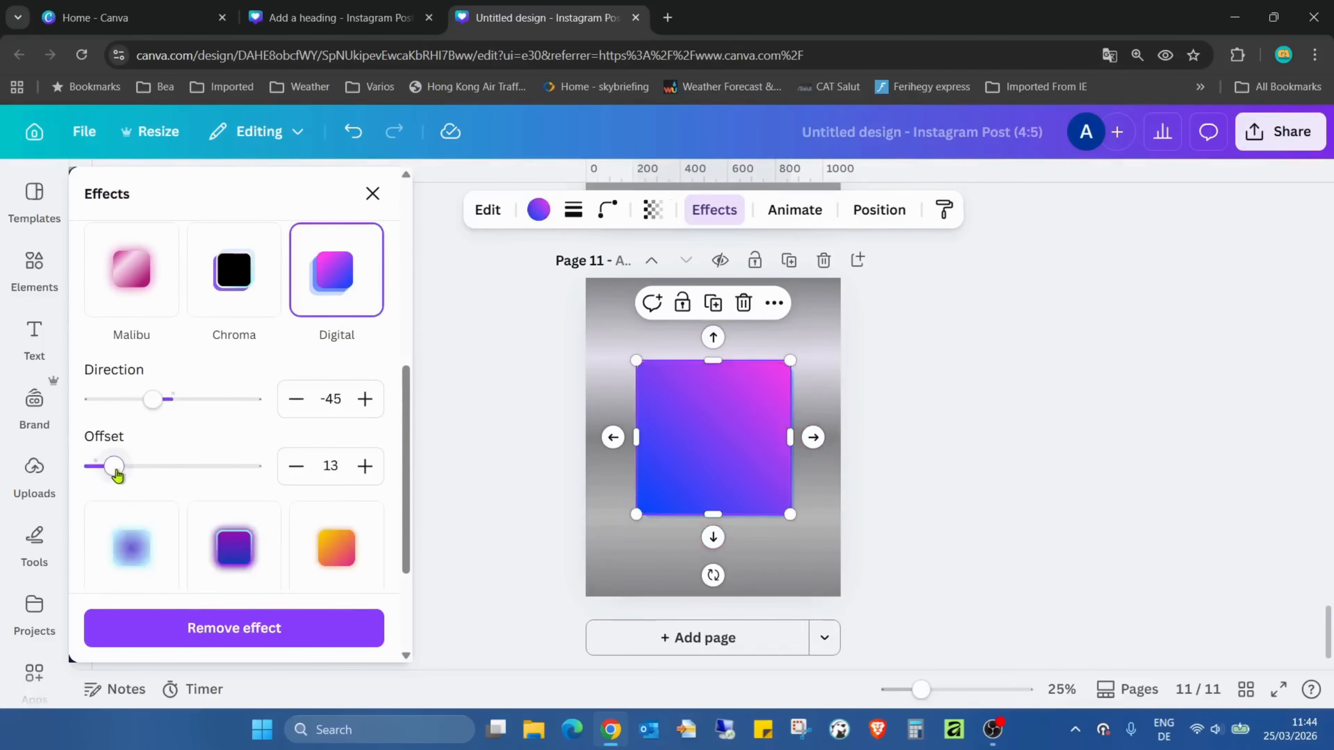
pyautogui.moveTo(117, 468); pyautogui.dragTo(243, 468)
pyautogui.moveTo(153, 400)
pyautogui.mouseDown()
pyautogui.moveTo(212, 398)
pyautogui.moveTo(158, 400)
pyautogui.mouseUp()
# Try the Chroma effect on the page 11 square with an offset of 100 and a direction of 115
pyautogui.scroll(2, 218, 385)
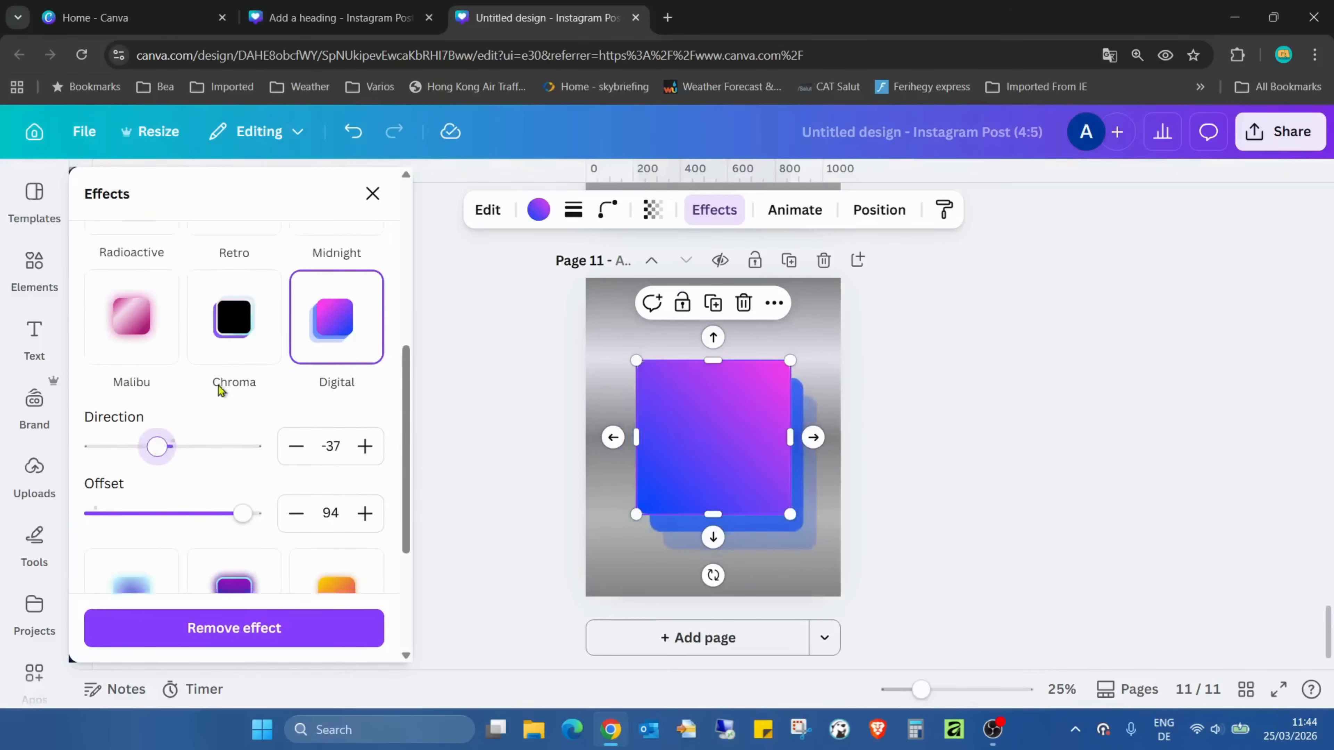
pyautogui.click(232, 378)
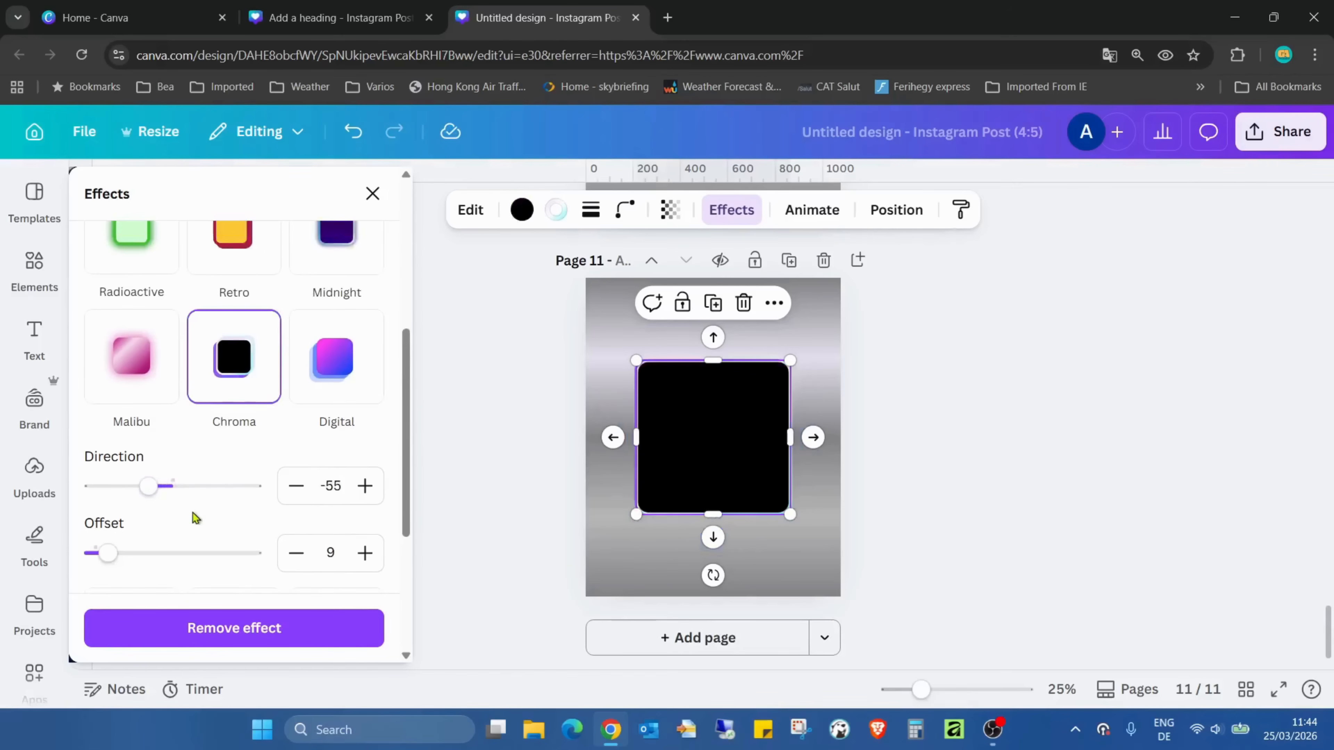
pyautogui.moveTo(108, 553); pyautogui.dragTo(283, 560)
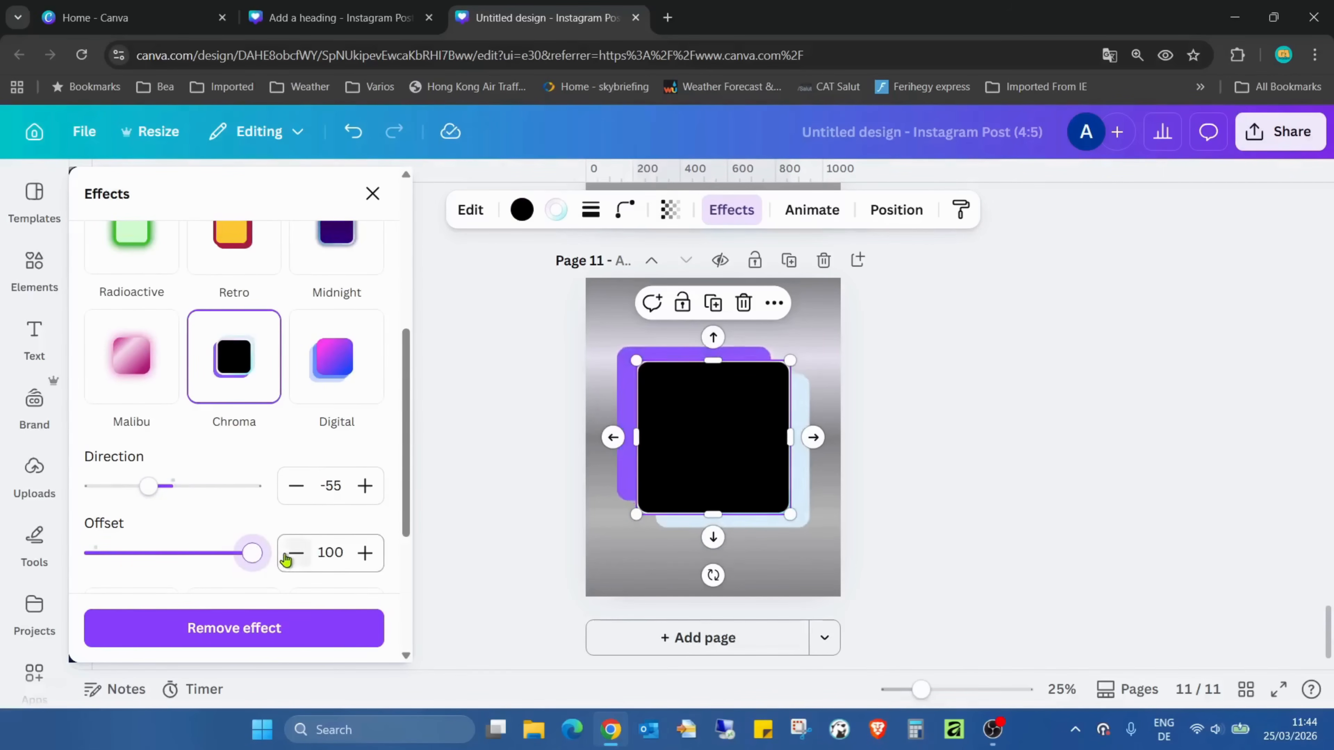
pyautogui.moveTo(156, 487); pyautogui.dragTo(224, 486)
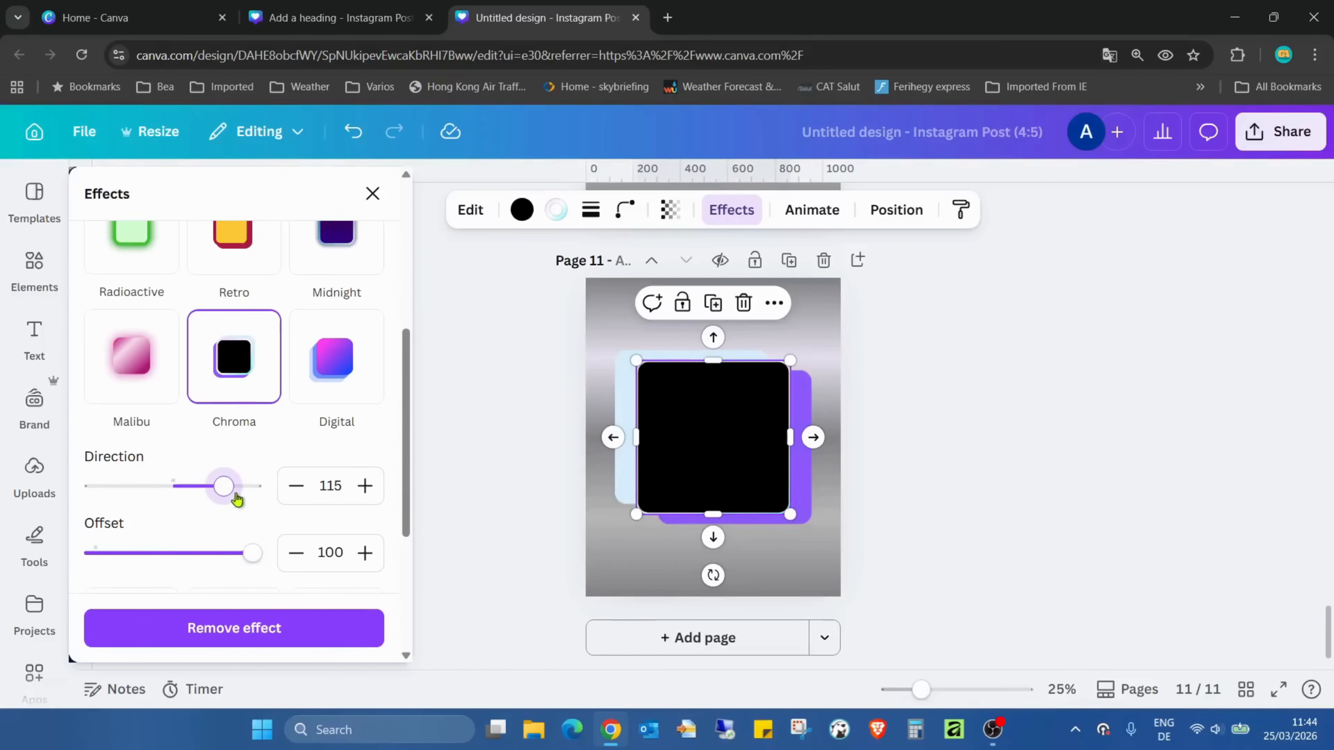
# Reapply the Laser effect to the page 11 square with an offset of 99 and a direction of -38
pyautogui.scroll(-5, 263, 473)
pyautogui.click(240, 527)
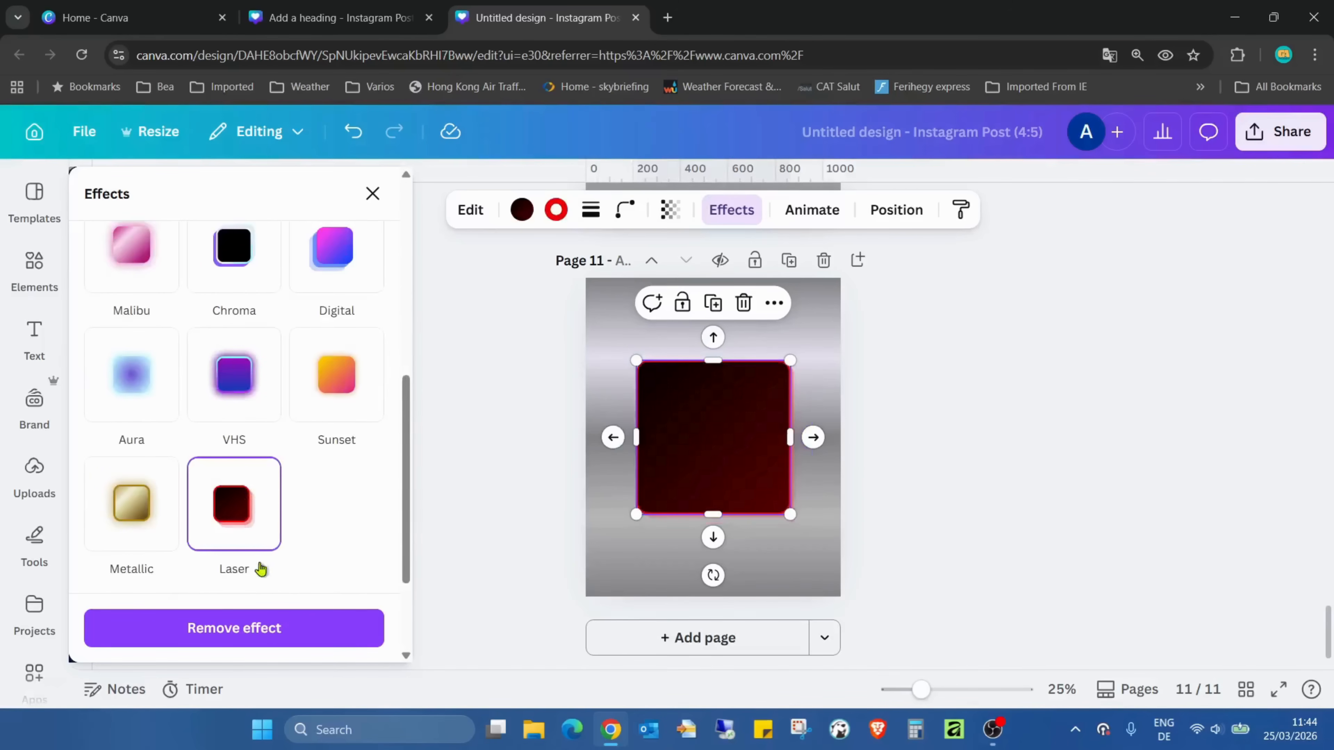
pyautogui.scroll(-3, 370, 453)
pyautogui.moveTo(112, 552); pyautogui.dragTo(253, 553)
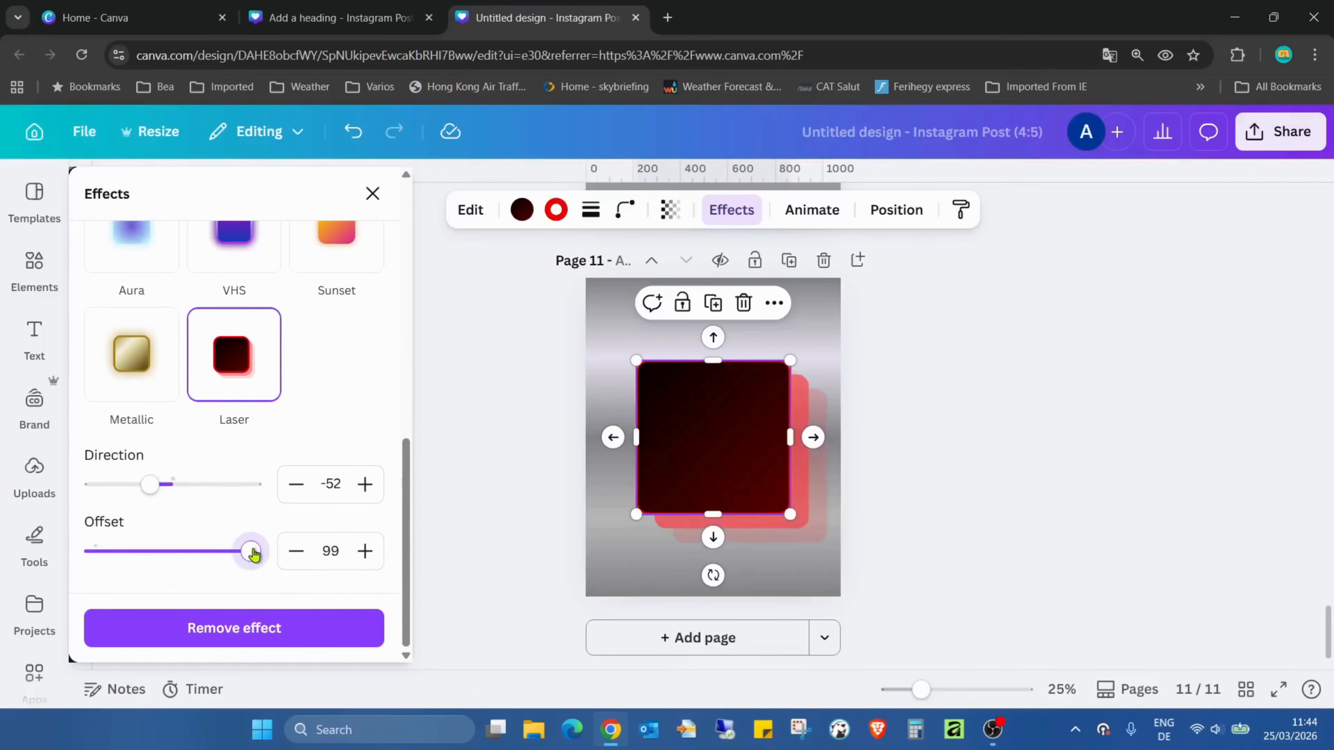
pyautogui.moveTo(150, 484)
pyautogui.mouseDown()
pyautogui.moveTo(192, 484)
pyautogui.moveTo(156, 484)
pyautogui.mouseUp()
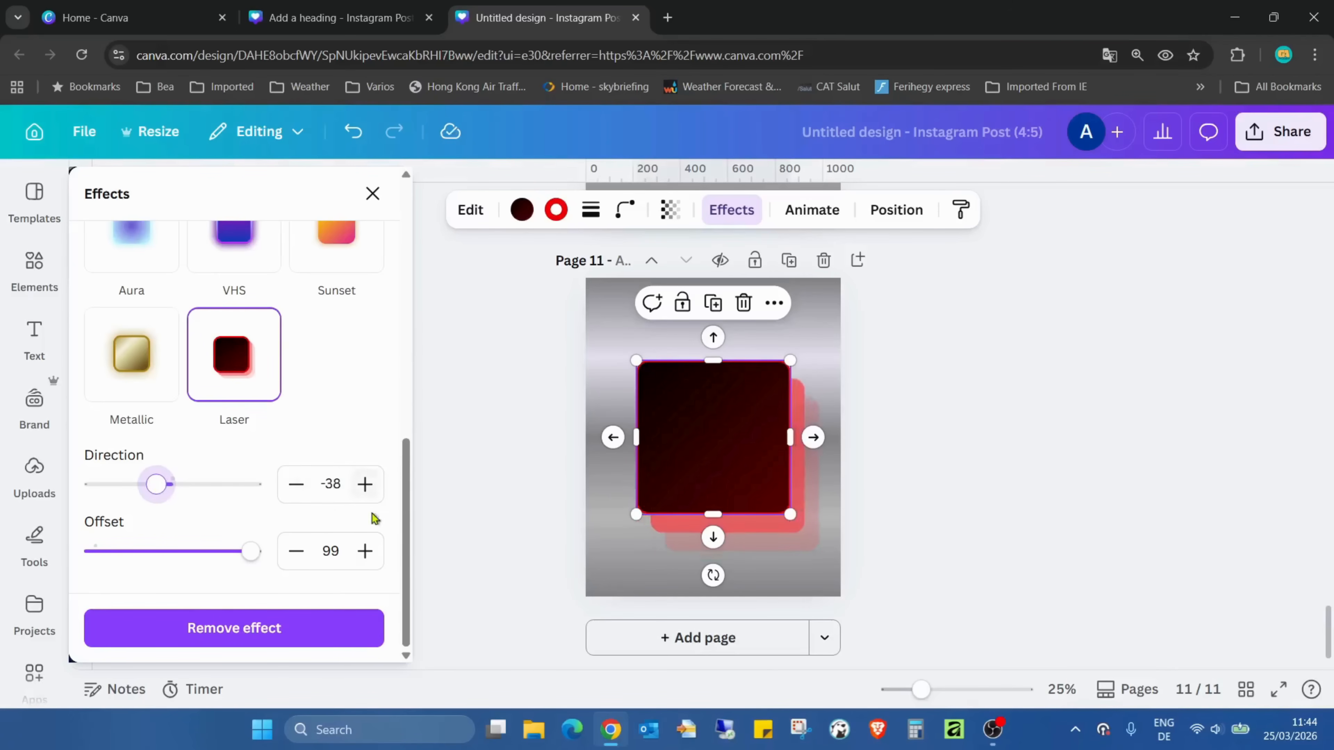
pyautogui.click(1294, 367)
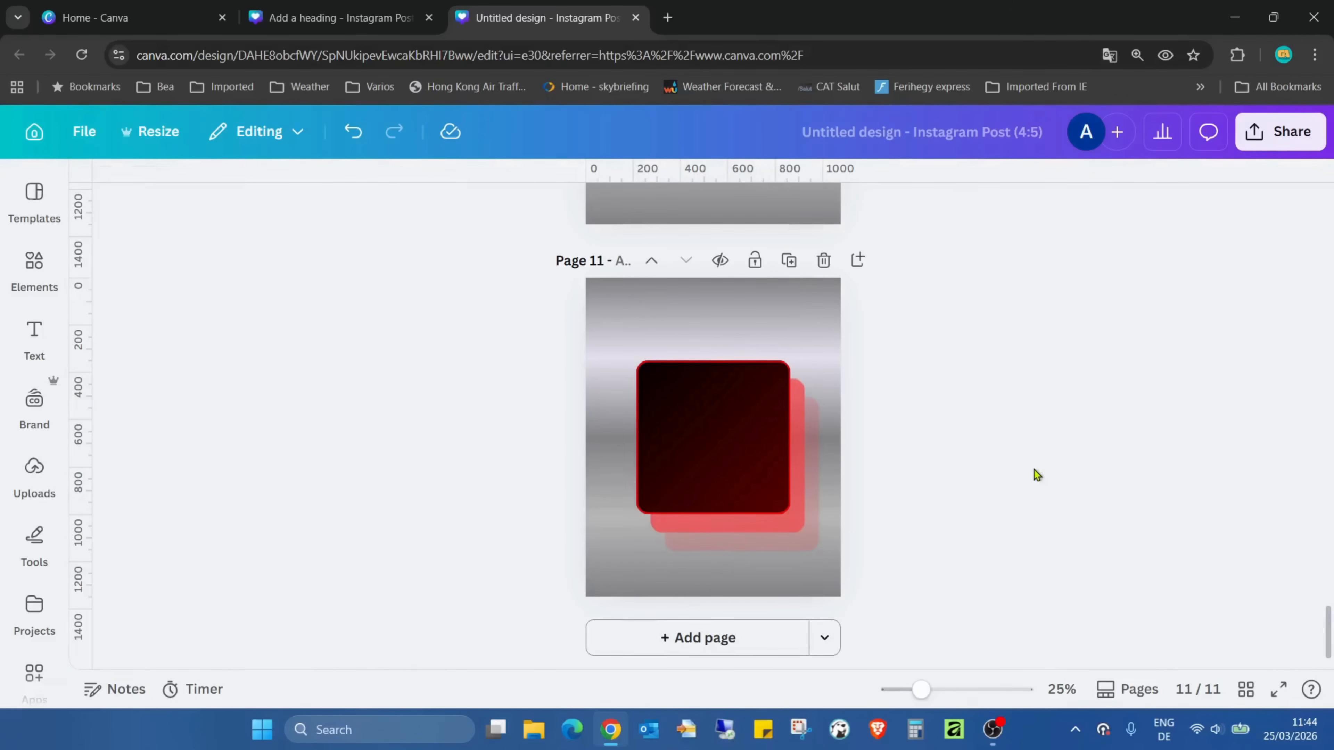
# View the design full screen and go back through the pages from page 11 to page 9
pyautogui.scroll(3, 1034, 471)
pyautogui.scroll(-3, 1045, 467)
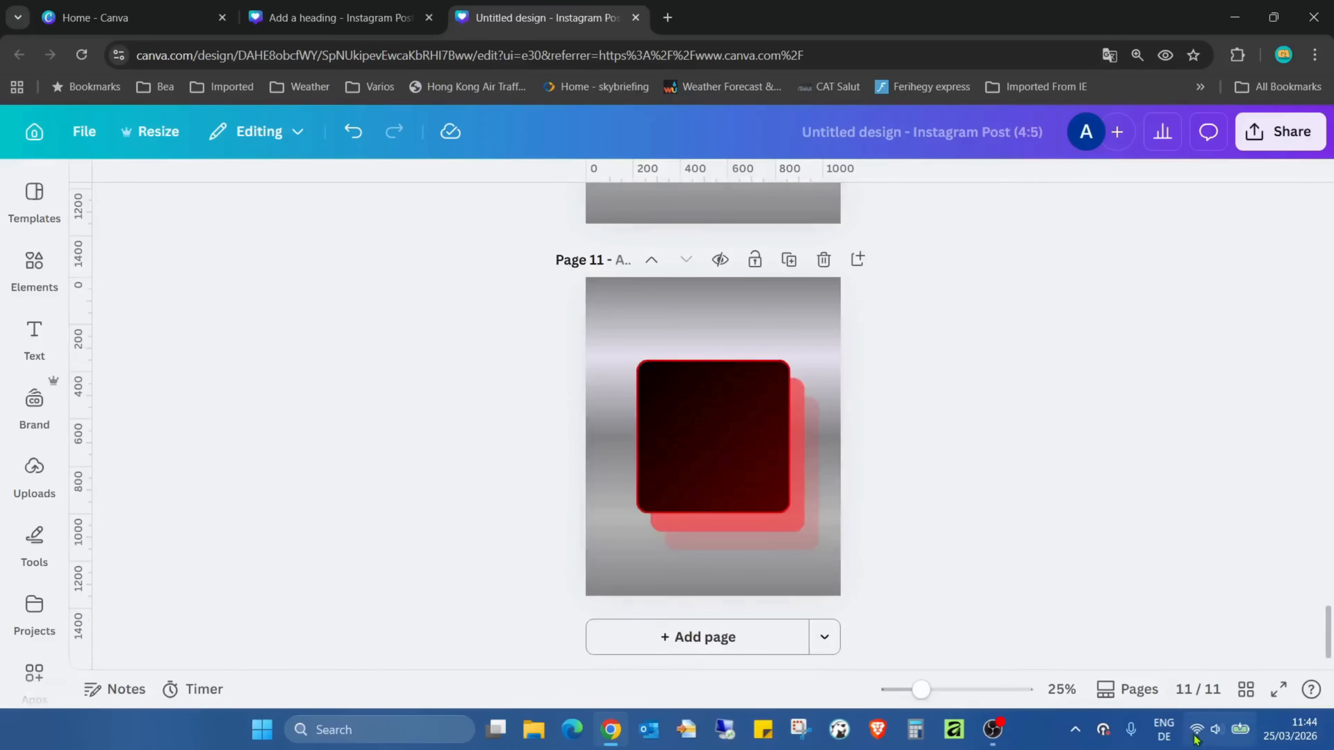
pyautogui.click(1277, 690)
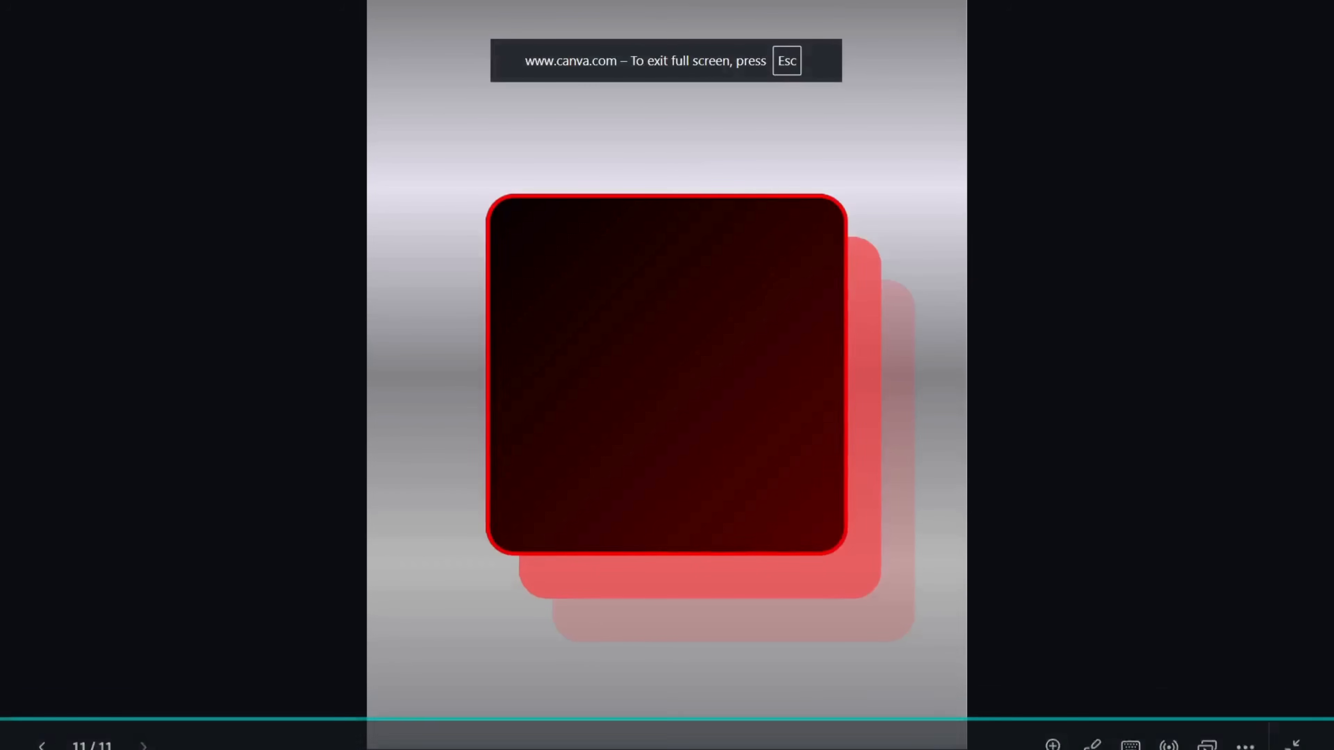
pyautogui.press('Left')
pyautogui.press('Left')
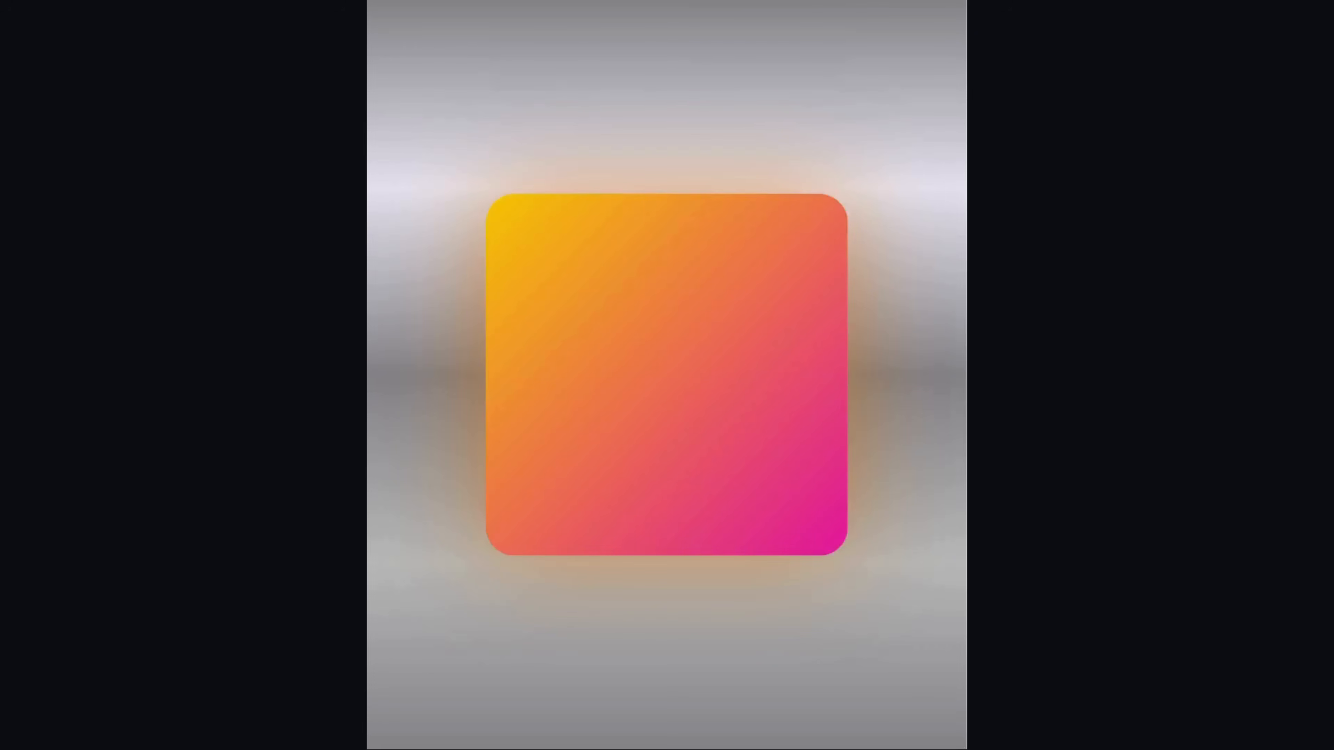